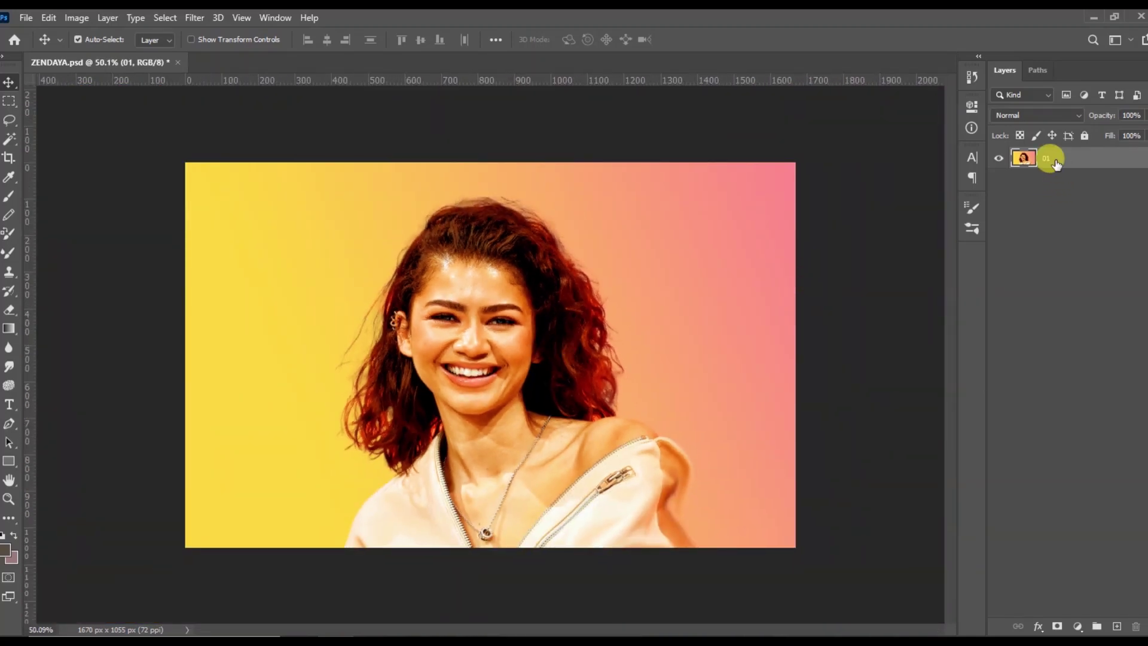
Duplicate the 01 layer and add a white layer mask to the upper of the two photo layers
{"action": "left_click_drag", "start_coordinate": [1066, 161], "coordinate": [1063, 171]}
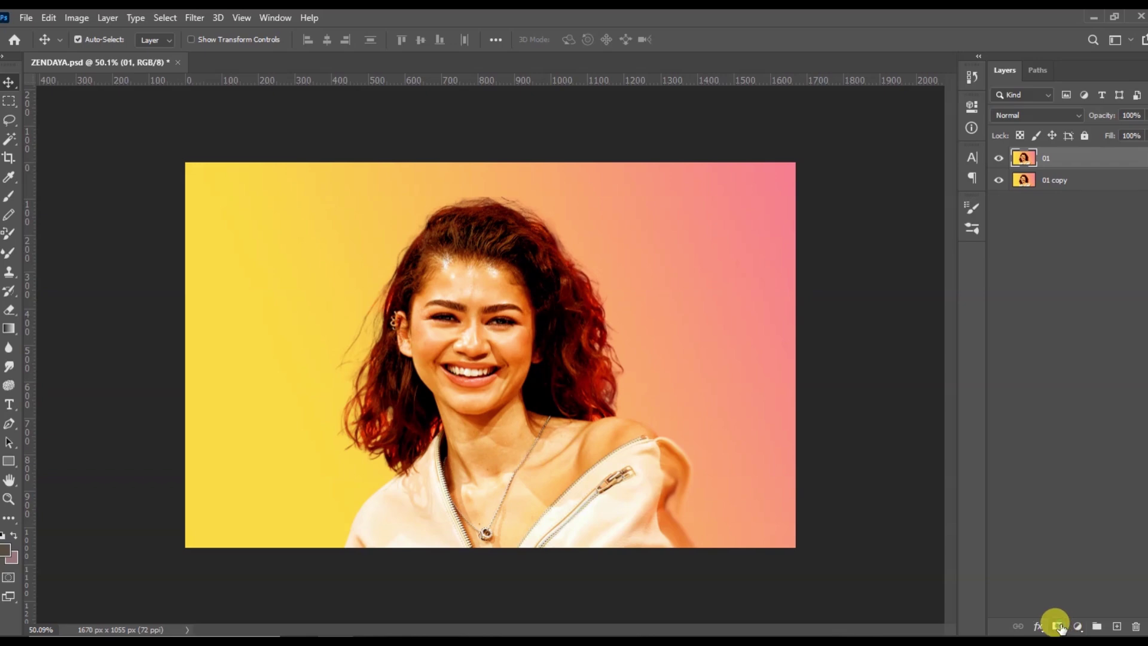
{"action": "left_click", "coordinate": [1058, 626]}
Add a Solid Color fill layer in brown 574c40 above the photo layers
{"action": "left_click", "coordinate": [1077, 627]}
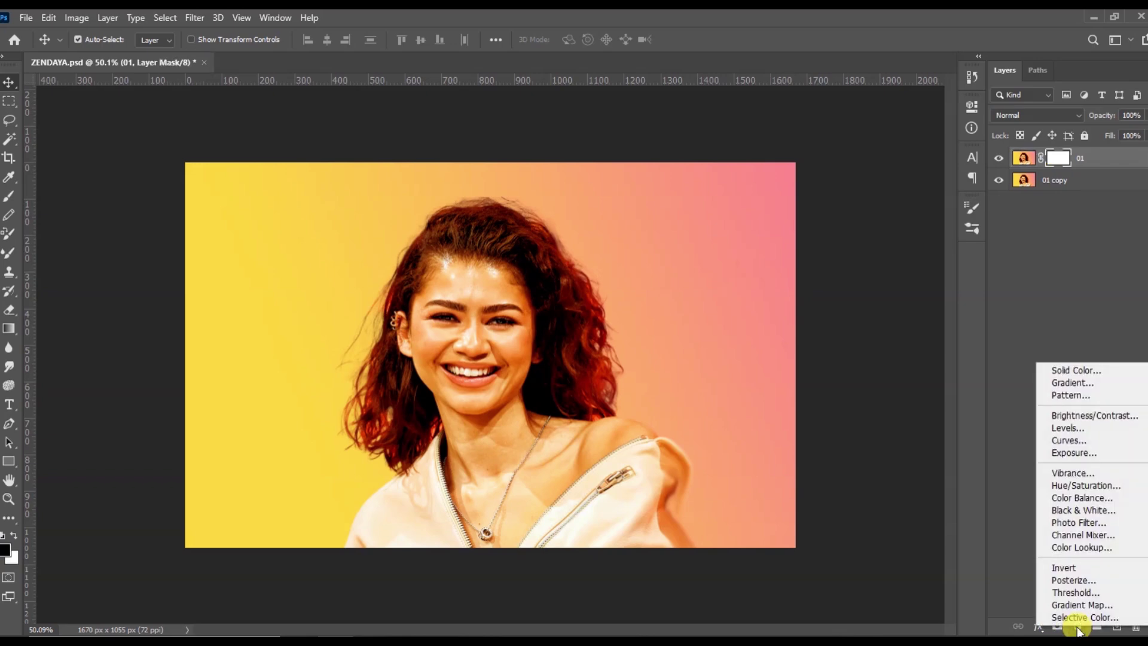
{"action": "left_click", "coordinate": [1071, 373]}
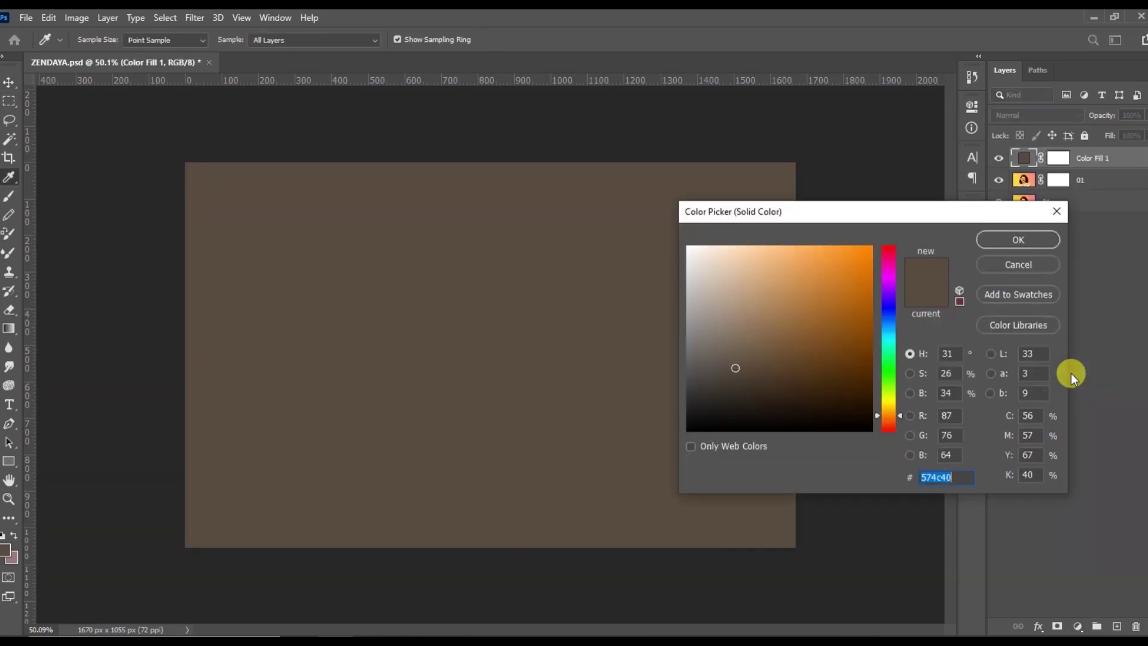
{"action": "left_click", "coordinate": [1027, 242]}
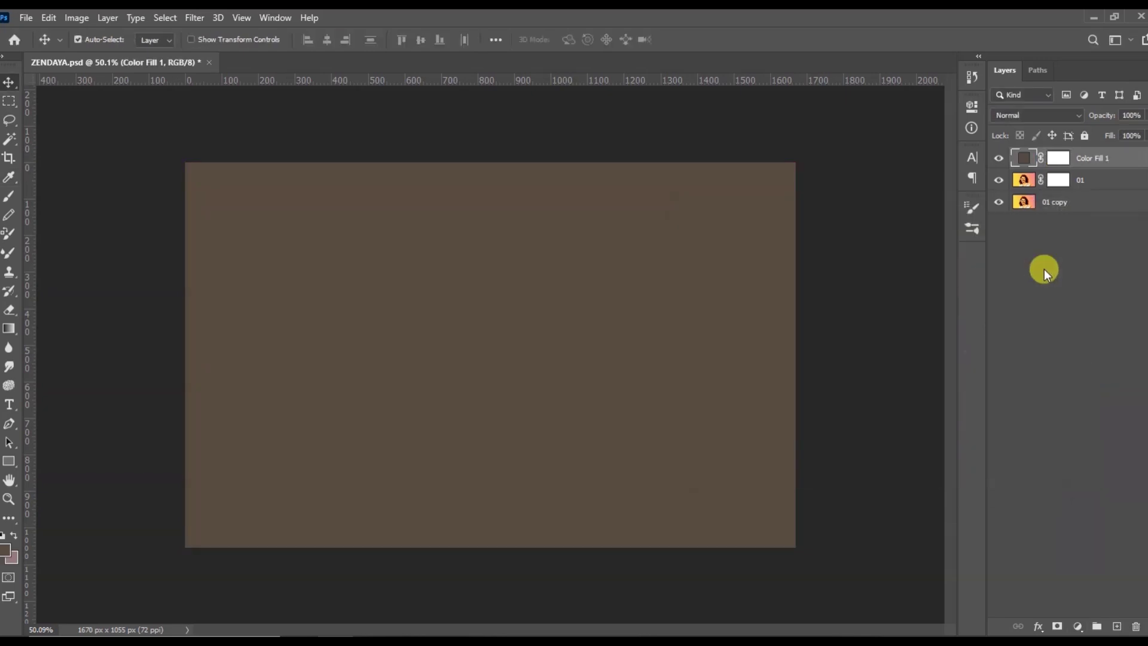
Invert the Color Fill 1 layer's mask to black and back to white, and activate the Brush tool for painting on it
{"action": "left_click", "coordinate": [1056, 159]}
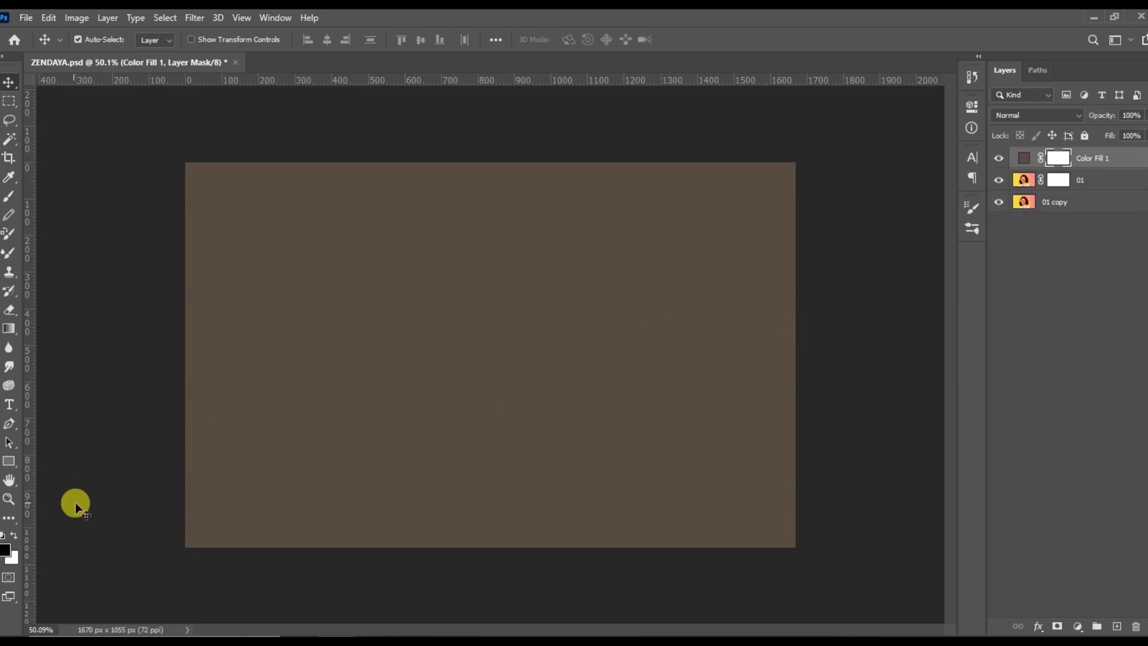
{"action": "key", "text": "ctrl+i"}
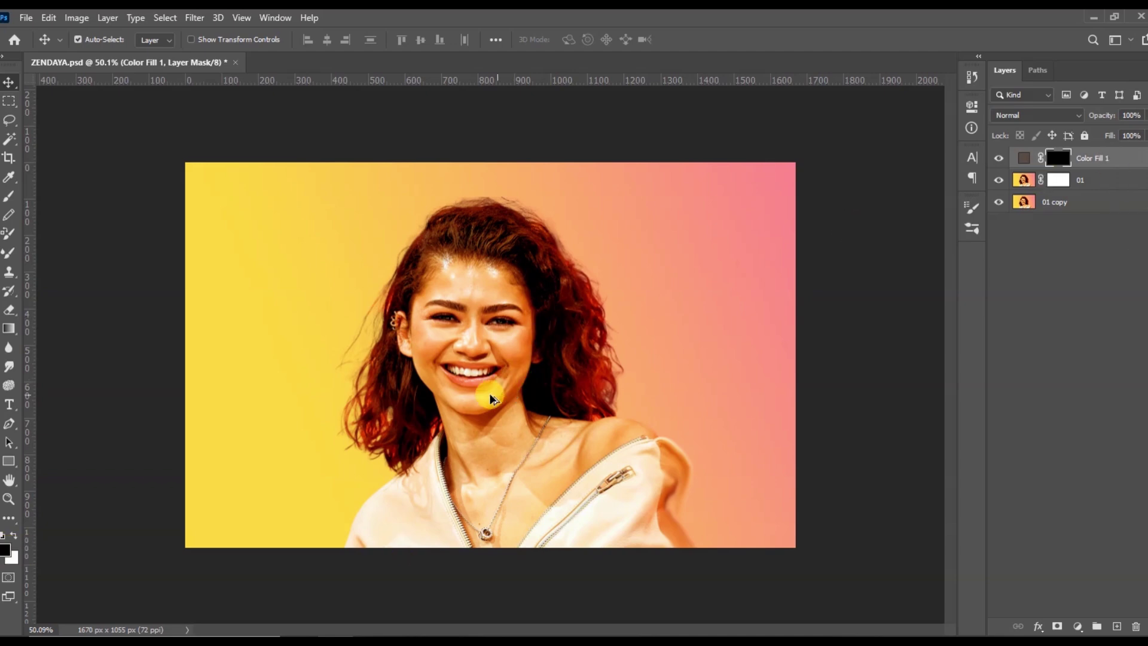
{"action": "scroll", "coordinate": [489, 395], "scroll_direction": "up", "scroll_amount": 6}
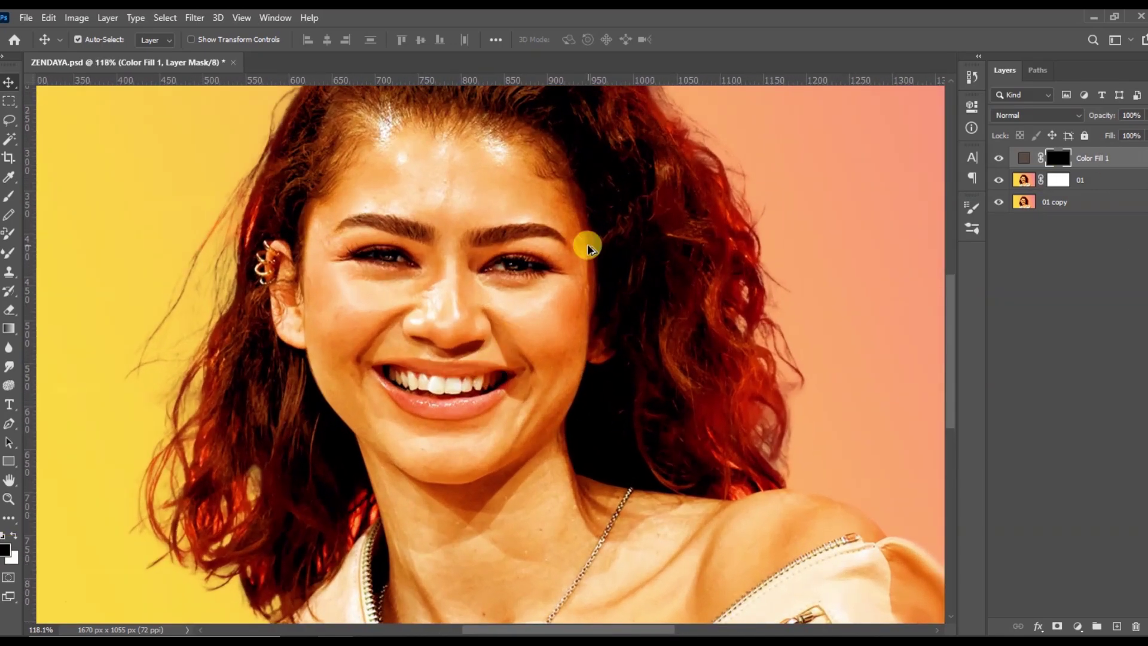
{"action": "scroll", "coordinate": [589, 249], "scroll_direction": "down", "scroll_amount": 2}
{"action": "left_click", "coordinate": [9, 199]}
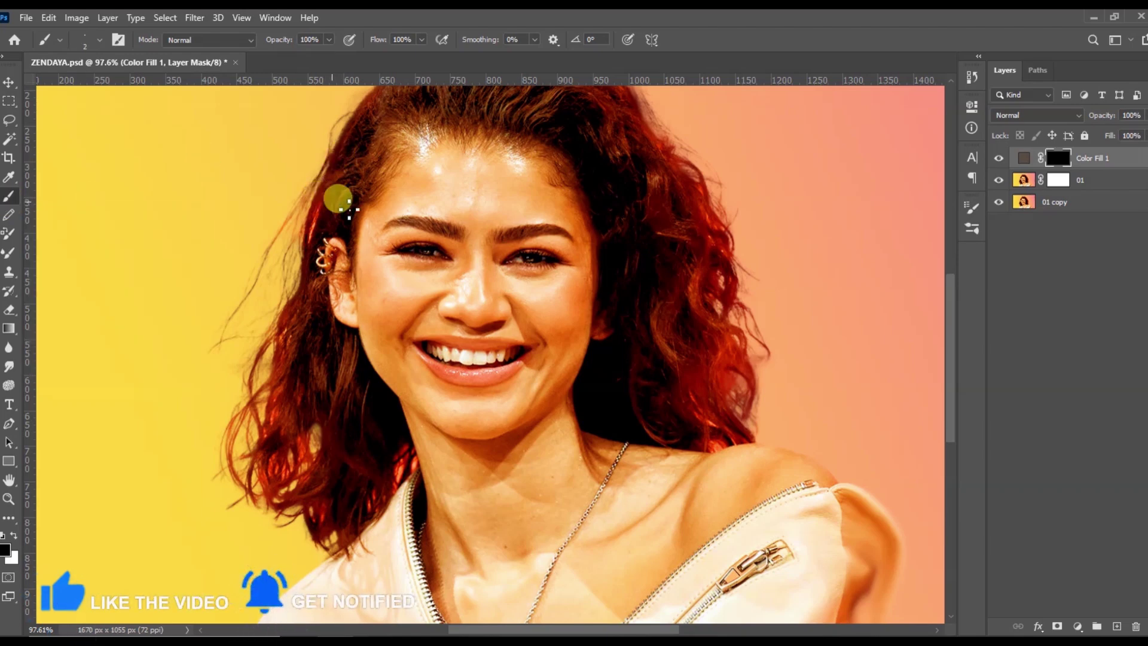
{"action": "scroll", "coordinate": [465, 217], "scroll_direction": "down", "scroll_amount": 3}
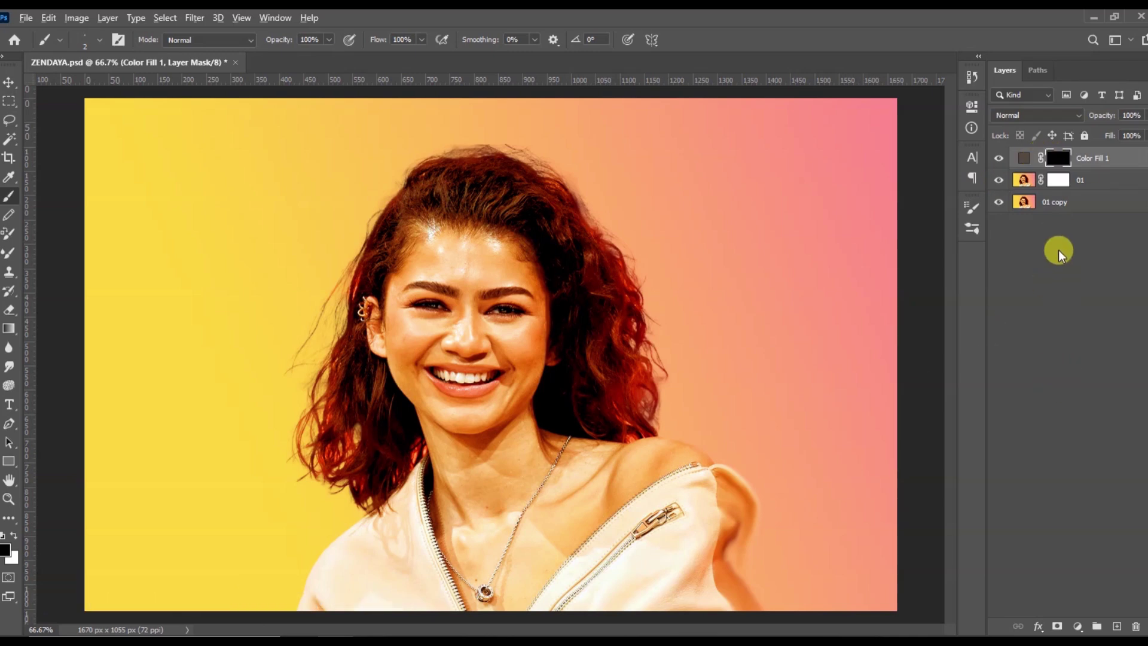
{"action": "key", "text": "ctrl+i"}
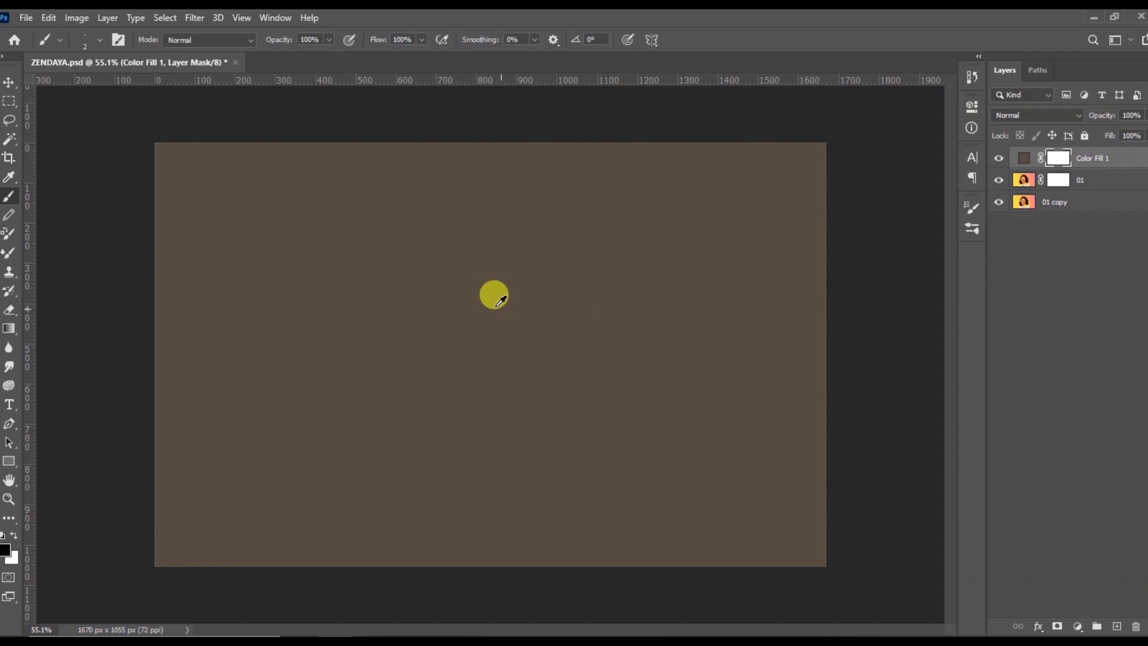
Scribble thin black 1 to 2 px brush loops on the Color Fill 1 mask to reveal the face and upper hair
{"action": "scroll", "coordinate": [368, 307], "scroll_direction": "up", "scroll_amount": 2}
{"action": "left_click_drag", "start_coordinate": [499, 216], "coordinate": [456, 359]}
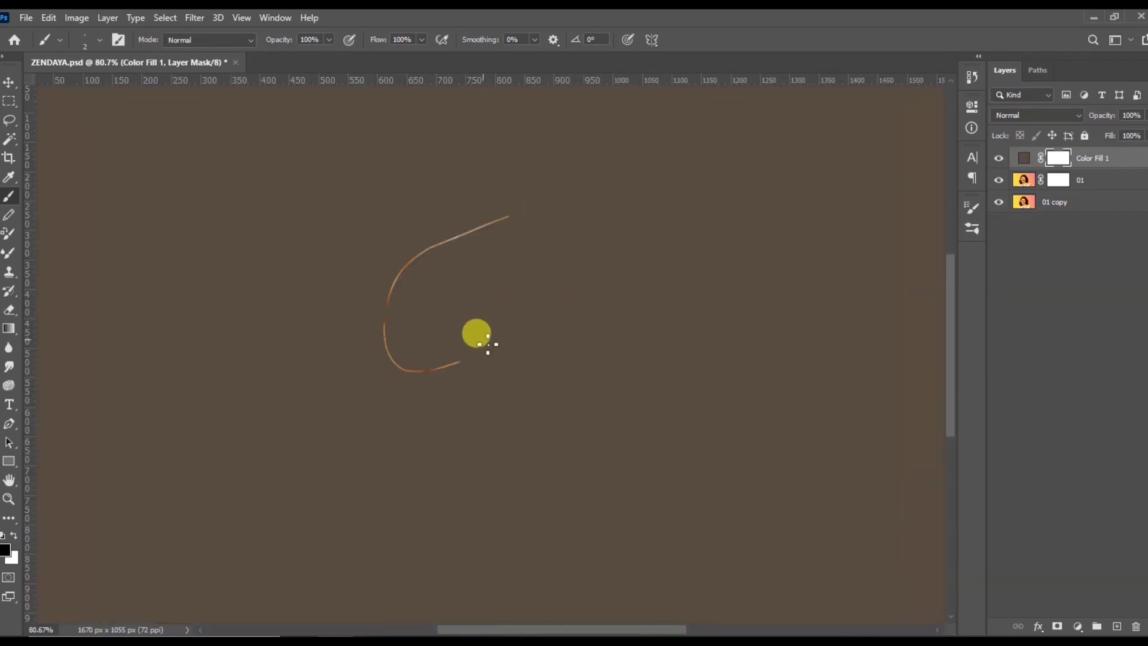
{"action": "scroll", "coordinate": [486, 341], "scroll_direction": "down", "scroll_amount": 3}
{"action": "mouse_move", "coordinate": [435, 181]}
{"action": "left_mouse_down"}
{"action": "mouse_move", "coordinate": [464, 289]}
{"action": "mouse_move", "coordinate": [472, 223]}
{"action": "mouse_move", "coordinate": [520, 205]}
{"action": "mouse_move", "coordinate": [517, 260]}
{"action": "mouse_move", "coordinate": [472, 250]}
{"action": "mouse_move", "coordinate": [471, 232]}
{"action": "mouse_move", "coordinate": [578, 225]}
{"action": "mouse_move", "coordinate": [533, 294]}
{"action": "mouse_move", "coordinate": [451, 277]}
{"action": "mouse_move", "coordinate": [538, 259]}
{"action": "mouse_move", "coordinate": [530, 353]}
{"action": "mouse_move", "coordinate": [417, 244]}
{"action": "mouse_move", "coordinate": [489, 352]}
{"action": "mouse_move", "coordinate": [634, 205]}
{"action": "mouse_move", "coordinate": [610, 266]}
{"action": "left_mouse_up"}
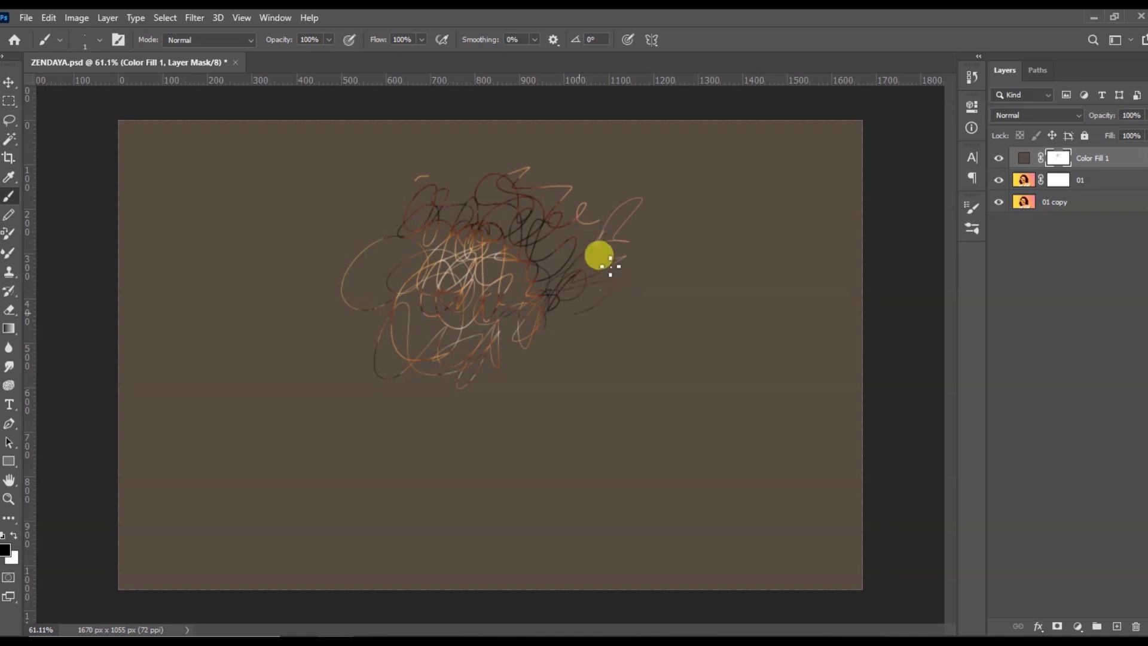
{"action": "mouse_move", "coordinate": [588, 229]}
{"action": "left_mouse_down"}
{"action": "mouse_move", "coordinate": [486, 179]}
{"action": "mouse_move", "coordinate": [412, 219]}
{"action": "mouse_move", "coordinate": [442, 298]}
{"action": "mouse_move", "coordinate": [406, 318]}
{"action": "mouse_move", "coordinate": [470, 295]}
{"action": "mouse_move", "coordinate": [508, 300]}
{"action": "mouse_move", "coordinate": [403, 331]}
{"action": "mouse_move", "coordinate": [519, 299]}
{"action": "mouse_move", "coordinate": [480, 345]}
{"action": "mouse_move", "coordinate": [417, 369]}
{"action": "mouse_move", "coordinate": [510, 421]}
{"action": "left_mouse_up"}
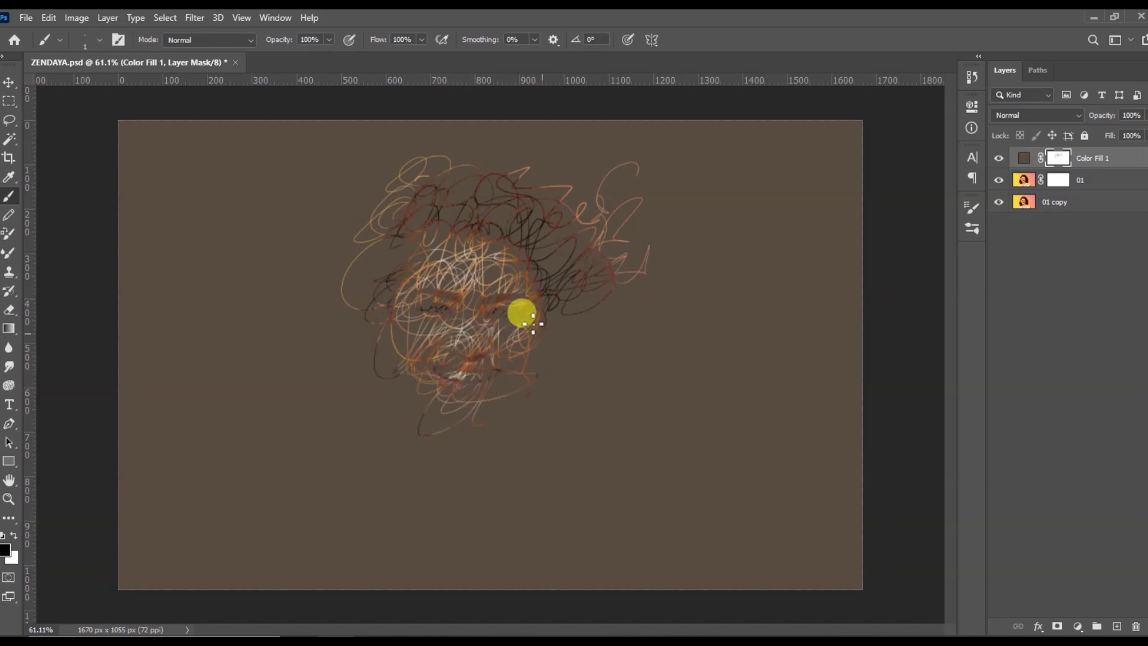
{"action": "mouse_move", "coordinate": [532, 323]}
{"action": "left_mouse_down"}
{"action": "mouse_move", "coordinate": [455, 309]}
{"action": "mouse_move", "coordinate": [412, 347]}
{"action": "mouse_move", "coordinate": [477, 321]}
{"action": "mouse_move", "coordinate": [482, 340]}
{"action": "mouse_move", "coordinate": [464, 312]}
{"action": "mouse_move", "coordinate": [457, 366]}
{"action": "mouse_move", "coordinate": [453, 350]}
{"action": "mouse_move", "coordinate": [396, 336]}
{"action": "mouse_move", "coordinate": [449, 411]}
{"action": "mouse_move", "coordinate": [435, 420]}
{"action": "mouse_move", "coordinate": [499, 368]}
{"action": "mouse_move", "coordinate": [524, 383]}
{"action": "mouse_move", "coordinate": [505, 344]}
{"action": "mouse_move", "coordinate": [528, 322]}
{"action": "mouse_move", "coordinate": [484, 306]}
{"action": "mouse_move", "coordinate": [445, 328]}
{"action": "mouse_move", "coordinate": [498, 293]}
{"action": "mouse_move", "coordinate": [406, 291]}
{"action": "mouse_move", "coordinate": [390, 258]}
{"action": "left_mouse_up"}
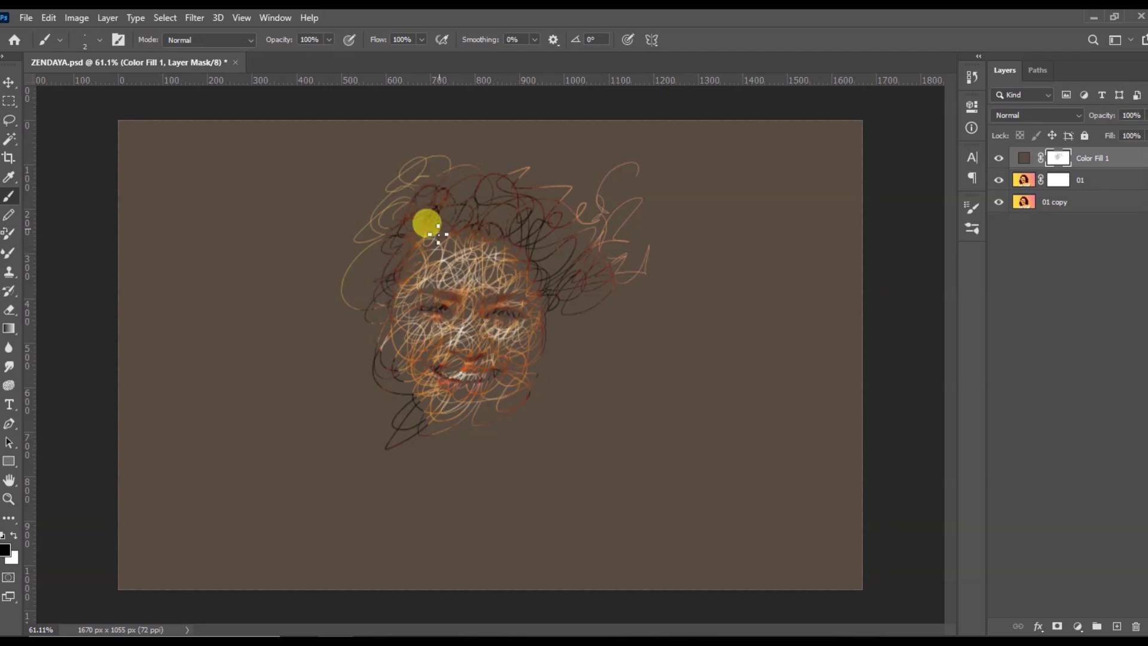
Scribble 2 px loops on the mask over the hair on both sides, the ear and the neck, with loose curls outside the hair
{"action": "mouse_move", "coordinate": [479, 216]}
{"action": "left_mouse_down"}
{"action": "mouse_move", "coordinate": [542, 201]}
{"action": "mouse_move", "coordinate": [575, 205]}
{"action": "mouse_move", "coordinate": [566, 176]}
{"action": "mouse_move", "coordinate": [602, 338]}
{"action": "mouse_move", "coordinate": [644, 288]}
{"action": "mouse_move", "coordinate": [612, 296]}
{"action": "mouse_move", "coordinate": [609, 309]}
{"action": "mouse_move", "coordinate": [631, 305]}
{"action": "mouse_move", "coordinate": [673, 334]}
{"action": "mouse_move", "coordinate": [557, 336]}
{"action": "mouse_move", "coordinate": [568, 328]}
{"action": "mouse_move", "coordinate": [559, 352]}
{"action": "mouse_move", "coordinate": [536, 322]}
{"action": "left_mouse_up"}
{"action": "mouse_move", "coordinate": [451, 302]}
{"action": "left_mouse_down"}
{"action": "mouse_move", "coordinate": [434, 338]}
{"action": "mouse_move", "coordinate": [403, 353]}
{"action": "mouse_move", "coordinate": [464, 387]}
{"action": "mouse_move", "coordinate": [527, 383]}
{"action": "mouse_move", "coordinate": [499, 392]}
{"action": "mouse_move", "coordinate": [538, 405]}
{"action": "mouse_move", "coordinate": [592, 392]}
{"action": "mouse_move", "coordinate": [498, 427]}
{"action": "mouse_move", "coordinate": [549, 425]}
{"action": "mouse_move", "coordinate": [495, 410]}
{"action": "mouse_move", "coordinate": [584, 395]}
{"action": "mouse_move", "coordinate": [628, 370]}
{"action": "mouse_move", "coordinate": [561, 415]}
{"action": "mouse_move", "coordinate": [643, 413]}
{"action": "mouse_move", "coordinate": [462, 402]}
{"action": "mouse_move", "coordinate": [384, 326]}
{"action": "mouse_move", "coordinate": [399, 314]}
{"action": "mouse_move", "coordinate": [411, 340]}
{"action": "mouse_move", "coordinate": [398, 267]}
{"action": "mouse_move", "coordinate": [393, 320]}
{"action": "mouse_move", "coordinate": [333, 352]}
{"action": "mouse_move", "coordinate": [303, 397]}
{"action": "mouse_move", "coordinate": [355, 347]}
{"action": "mouse_move", "coordinate": [365, 402]}
{"action": "mouse_move", "coordinate": [357, 316]}
{"action": "mouse_move", "coordinate": [392, 375]}
{"action": "mouse_move", "coordinate": [354, 355]}
{"action": "mouse_move", "coordinate": [378, 406]}
{"action": "mouse_move", "coordinate": [392, 376]}
{"action": "mouse_move", "coordinate": [382, 422]}
{"action": "mouse_move", "coordinate": [397, 463]}
{"action": "mouse_move", "coordinate": [332, 506]}
{"action": "mouse_move", "coordinate": [389, 412]}
{"action": "mouse_move", "coordinate": [377, 480]}
{"action": "mouse_move", "coordinate": [543, 430]}
{"action": "mouse_move", "coordinate": [524, 435]}
{"action": "mouse_move", "coordinate": [529, 391]}
{"action": "mouse_move", "coordinate": [556, 393]}
{"action": "mouse_move", "coordinate": [507, 430]}
{"action": "mouse_move", "coordinate": [424, 440]}
{"action": "mouse_move", "coordinate": [424, 291]}
{"action": "left_mouse_up"}
{"action": "mouse_move", "coordinate": [422, 216]}
{"action": "left_mouse_down"}
{"action": "mouse_move", "coordinate": [475, 155]}
{"action": "mouse_move", "coordinate": [505, 188]}
{"action": "mouse_move", "coordinate": [576, 188]}
{"action": "mouse_move", "coordinate": [514, 167]}
{"action": "mouse_move", "coordinate": [434, 205]}
{"action": "mouse_move", "coordinate": [402, 190]}
{"action": "mouse_move", "coordinate": [345, 197]}
{"action": "mouse_move", "coordinate": [345, 251]}
{"action": "mouse_move", "coordinate": [377, 260]}
{"action": "mouse_move", "coordinate": [312, 278]}
{"action": "mouse_move", "coordinate": [369, 294]}
{"action": "mouse_move", "coordinate": [336, 347]}
{"action": "mouse_move", "coordinate": [381, 267]}
{"action": "mouse_move", "coordinate": [369, 311]}
{"action": "mouse_move", "coordinate": [398, 365]}
{"action": "mouse_move", "coordinate": [387, 414]}
{"action": "mouse_move", "coordinate": [293, 425]}
{"action": "mouse_move", "coordinate": [357, 403]}
{"action": "mouse_move", "coordinate": [366, 436]}
{"action": "mouse_move", "coordinate": [506, 421]}
{"action": "left_mouse_up"}
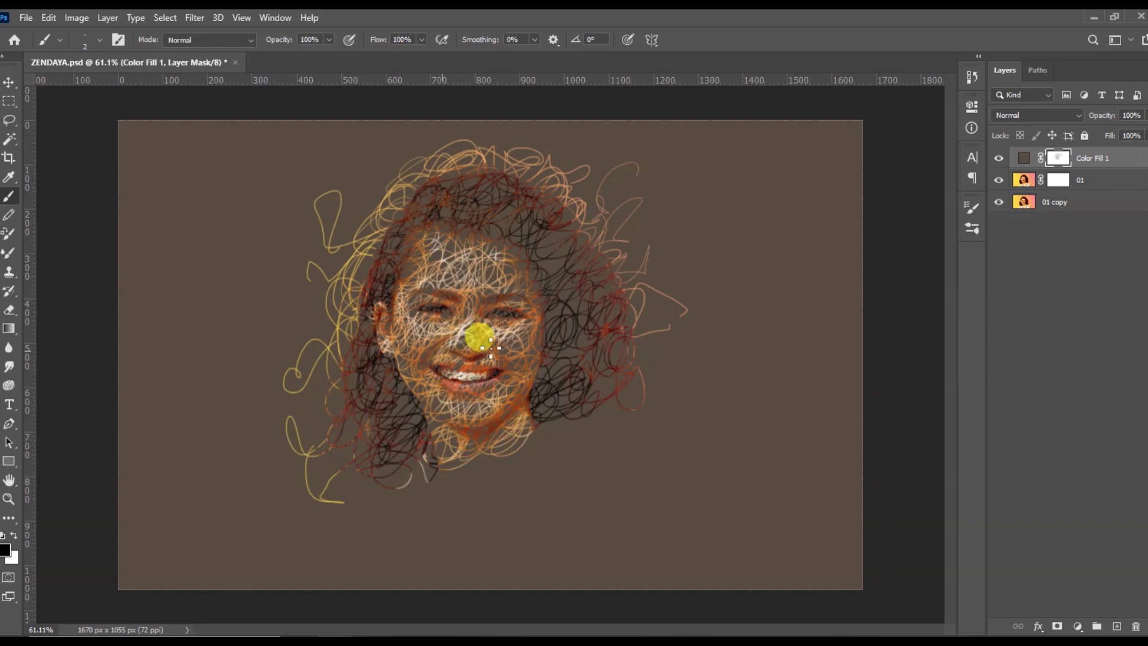
Extend the thin mask scribbles over the shoulders, chest and jacket, and add 1 px loops around the hair and face
{"action": "key", "text": "ctrl+plus"}
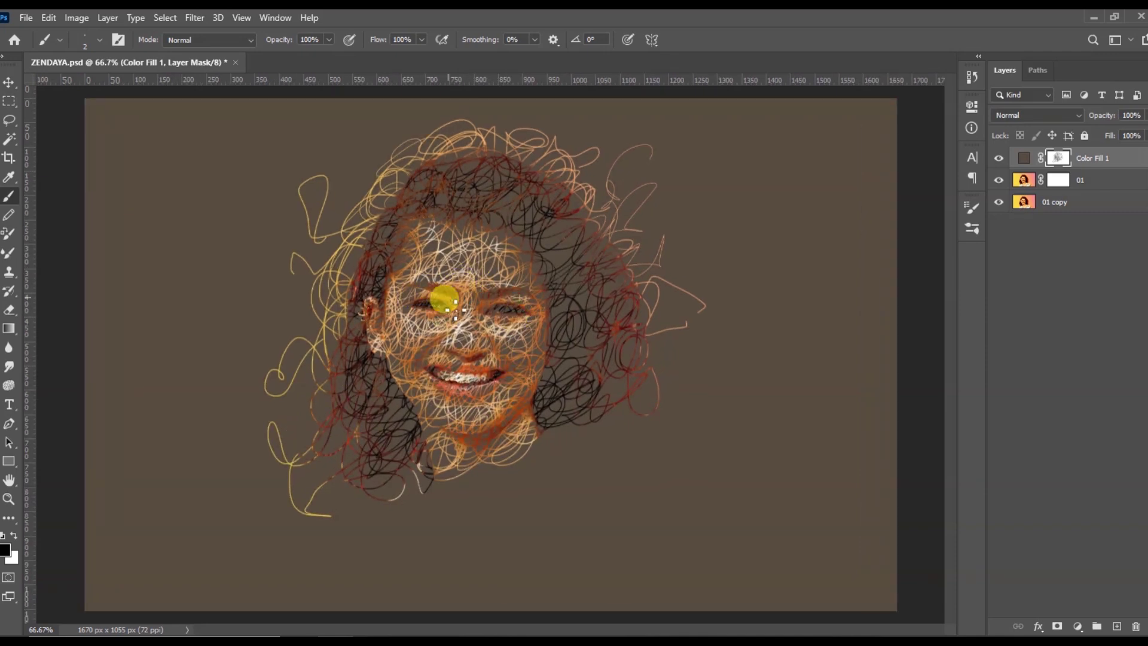
{"action": "mouse_move", "coordinate": [519, 303]}
{"action": "left_mouse_down"}
{"action": "mouse_move", "coordinate": [460, 255]}
{"action": "mouse_move", "coordinate": [501, 239]}
{"action": "mouse_move", "coordinate": [504, 179]}
{"action": "mouse_move", "coordinate": [471, 213]}
{"action": "mouse_move", "coordinate": [569, 251]}
{"action": "mouse_move", "coordinate": [568, 224]}
{"action": "mouse_move", "coordinate": [592, 272]}
{"action": "mouse_move", "coordinate": [728, 316]}
{"action": "mouse_move", "coordinate": [610, 319]}
{"action": "mouse_move", "coordinate": [582, 346]}
{"action": "mouse_move", "coordinate": [573, 395]}
{"action": "mouse_move", "coordinate": [545, 280]}
{"action": "mouse_move", "coordinate": [534, 321]}
{"action": "left_mouse_up"}
{"action": "mouse_move", "coordinate": [472, 295]}
{"action": "left_mouse_down"}
{"action": "mouse_move", "coordinate": [436, 275]}
{"action": "mouse_move", "coordinate": [537, 251]}
{"action": "mouse_move", "coordinate": [485, 228]}
{"action": "mouse_move", "coordinate": [517, 423]}
{"action": "mouse_move", "coordinate": [576, 413]}
{"action": "mouse_move", "coordinate": [511, 474]}
{"action": "mouse_move", "coordinate": [640, 426]}
{"action": "mouse_move", "coordinate": [621, 447]}
{"action": "mouse_move", "coordinate": [629, 414]}
{"action": "mouse_move", "coordinate": [768, 448]}
{"action": "mouse_move", "coordinate": [505, 500]}
{"action": "mouse_move", "coordinate": [432, 460]}
{"action": "mouse_move", "coordinate": [447, 541]}
{"action": "mouse_move", "coordinate": [541, 541]}
{"action": "mouse_move", "coordinate": [437, 498]}
{"action": "mouse_move", "coordinate": [397, 526]}
{"action": "mouse_move", "coordinate": [361, 495]}
{"action": "mouse_move", "coordinate": [322, 526]}
{"action": "mouse_move", "coordinate": [351, 403]}
{"action": "mouse_move", "coordinate": [329, 514]}
{"action": "mouse_move", "coordinate": [416, 524]}
{"action": "mouse_move", "coordinate": [527, 494]}
{"action": "mouse_move", "coordinate": [639, 486]}
{"action": "mouse_move", "coordinate": [630, 490]}
{"action": "mouse_move", "coordinate": [651, 472]}
{"action": "left_mouse_up"}
{"action": "mouse_move", "coordinate": [611, 515]}
{"action": "left_mouse_down"}
{"action": "mouse_move", "coordinate": [561, 488]}
{"action": "mouse_move", "coordinate": [514, 525]}
{"action": "mouse_move", "coordinate": [531, 565]}
{"action": "mouse_move", "coordinate": [511, 581]}
{"action": "mouse_move", "coordinate": [507, 492]}
{"action": "mouse_move", "coordinate": [449, 471]}
{"action": "mouse_move", "coordinate": [411, 529]}
{"action": "mouse_move", "coordinate": [479, 565]}
{"action": "mouse_move", "coordinate": [418, 575]}
{"action": "mouse_move", "coordinate": [427, 511]}
{"action": "mouse_move", "coordinate": [397, 568]}
{"action": "mouse_move", "coordinate": [427, 541]}
{"action": "mouse_move", "coordinate": [577, 553]}
{"action": "mouse_move", "coordinate": [678, 519]}
{"action": "mouse_move", "coordinate": [596, 408]}
{"action": "mouse_move", "coordinate": [642, 320]}
{"action": "mouse_move", "coordinate": [606, 319]}
{"action": "mouse_move", "coordinate": [619, 273]}
{"action": "mouse_move", "coordinate": [587, 190]}
{"action": "mouse_move", "coordinate": [715, 244]}
{"action": "mouse_move", "coordinate": [641, 276]}
{"action": "mouse_move", "coordinate": [631, 301]}
{"action": "mouse_move", "coordinate": [592, 196]}
{"action": "mouse_move", "coordinate": [590, 134]}
{"action": "mouse_move", "coordinate": [526, 123]}
{"action": "mouse_move", "coordinate": [497, 176]}
{"action": "left_mouse_up"}
{"action": "mouse_move", "coordinate": [391, 125]}
{"action": "left_mouse_down"}
{"action": "mouse_move", "coordinate": [341, 159]}
{"action": "mouse_move", "coordinate": [277, 166]}
{"action": "mouse_move", "coordinate": [322, 196]}
{"action": "mouse_move", "coordinate": [356, 260]}
{"action": "mouse_move", "coordinate": [312, 274]}
{"action": "mouse_move", "coordinate": [342, 328]}
{"action": "mouse_move", "coordinate": [296, 326]}
{"action": "mouse_move", "coordinate": [312, 271]}
{"action": "mouse_move", "coordinate": [307, 343]}
{"action": "mouse_move", "coordinate": [344, 333]}
{"action": "mouse_move", "coordinate": [366, 410]}
{"action": "mouse_move", "coordinate": [394, 394]}
{"action": "mouse_move", "coordinate": [385, 356]}
{"action": "mouse_move", "coordinate": [409, 443]}
{"action": "mouse_move", "coordinate": [413, 422]}
{"action": "mouse_move", "coordinate": [421, 446]}
{"action": "mouse_move", "coordinate": [377, 398]}
{"action": "mouse_move", "coordinate": [378, 440]}
{"action": "mouse_move", "coordinate": [534, 363]}
{"action": "left_mouse_up"}
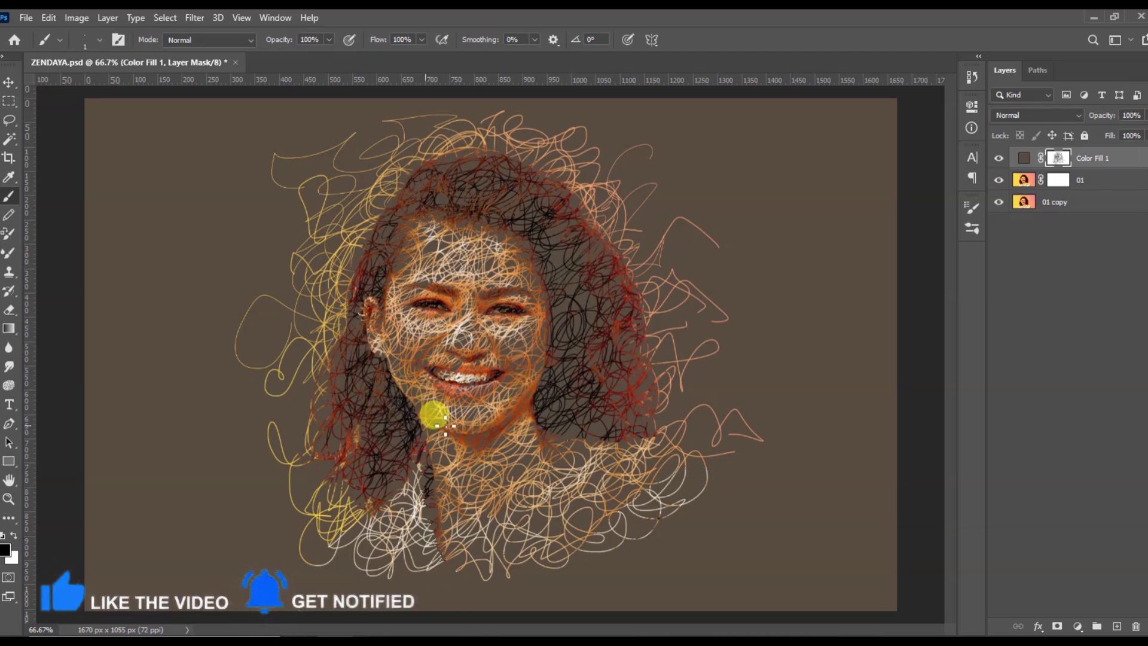
Fill gaps on the mask with denser 1 px scribbles across the face, the hair beside it and the neck
{"action": "mouse_move", "coordinate": [462, 289]}
{"action": "left_mouse_down"}
{"action": "mouse_move", "coordinate": [424, 275]}
{"action": "mouse_move", "coordinate": [482, 164]}
{"action": "mouse_move", "coordinate": [554, 186]}
{"action": "left_mouse_up"}
{"action": "left_click_drag", "start_coordinate": [553, 247], "coordinate": [598, 282]}
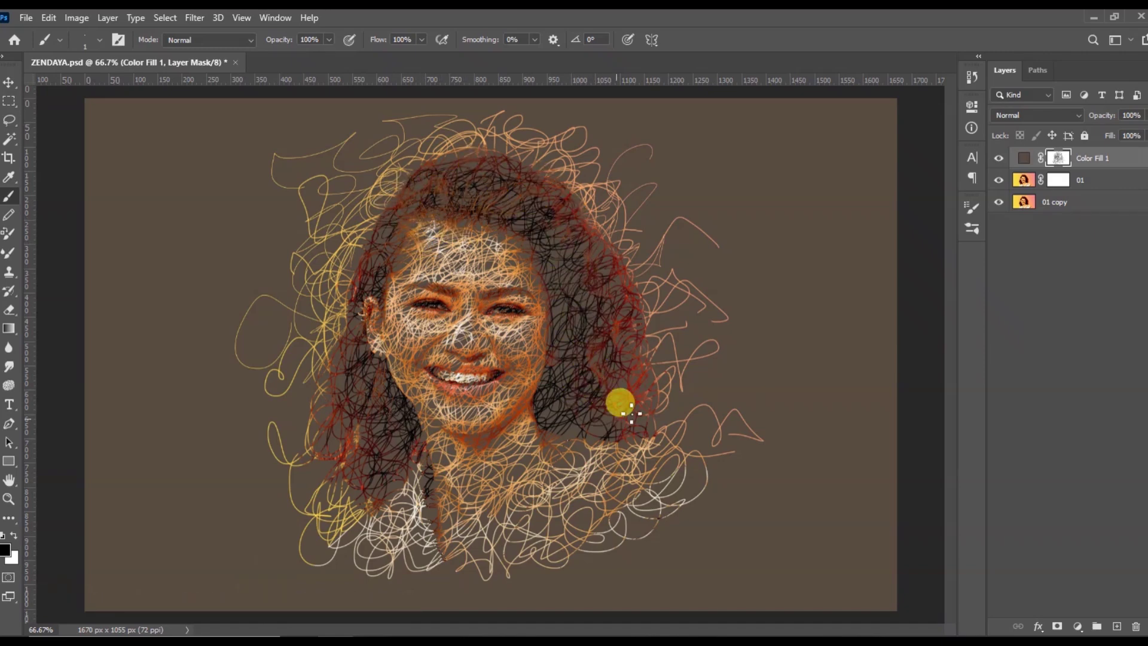
{"action": "left_click_drag", "start_coordinate": [582, 408], "coordinate": [596, 470]}
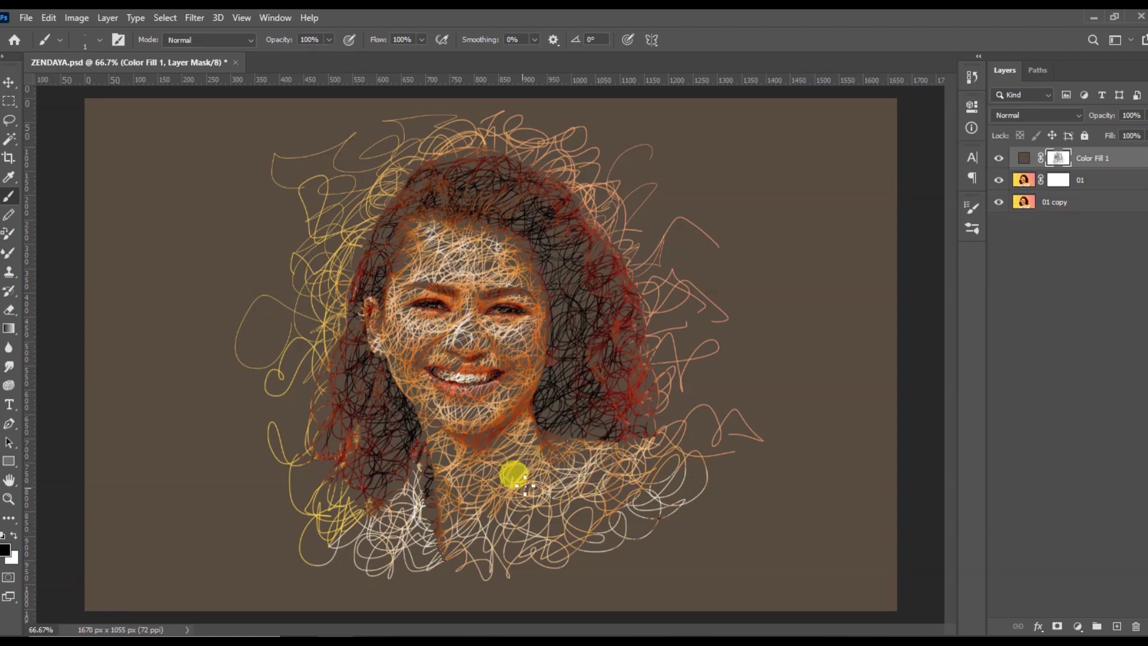
{"action": "mouse_move", "coordinate": [455, 408]}
{"action": "left_mouse_down"}
{"action": "mouse_move", "coordinate": [410, 423]}
{"action": "mouse_move", "coordinate": [458, 458]}
{"action": "left_mouse_up"}
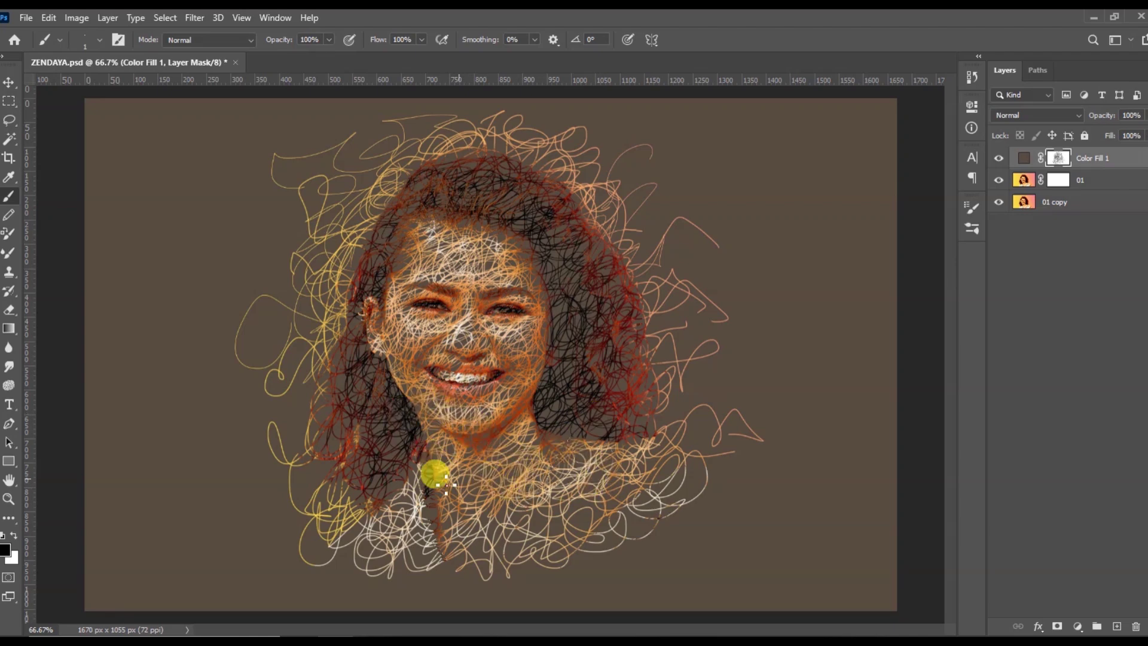
Add 1 px scribbles over the chest and jacket and loose loops into the background around the portrait, touching up the ear and neck
{"action": "mouse_move", "coordinate": [509, 495]}
{"action": "left_mouse_down"}
{"action": "mouse_move", "coordinate": [612, 420]}
{"action": "mouse_move", "coordinate": [652, 444]}
{"action": "mouse_move", "coordinate": [707, 400]}
{"action": "mouse_move", "coordinate": [719, 414]}
{"action": "mouse_move", "coordinate": [742, 356]}
{"action": "mouse_move", "coordinate": [676, 343]}
{"action": "mouse_move", "coordinate": [658, 356]}
{"action": "mouse_move", "coordinate": [690, 297]}
{"action": "mouse_move", "coordinate": [783, 284]}
{"action": "mouse_move", "coordinate": [693, 328]}
{"action": "mouse_move", "coordinate": [649, 265]}
{"action": "left_mouse_up"}
{"action": "mouse_move", "coordinate": [596, 163]}
{"action": "left_mouse_down"}
{"action": "mouse_move", "coordinate": [666, 293]}
{"action": "mouse_move", "coordinate": [670, 425]}
{"action": "mouse_move", "coordinate": [729, 484]}
{"action": "mouse_move", "coordinate": [670, 485]}
{"action": "mouse_move", "coordinate": [720, 491]}
{"action": "mouse_move", "coordinate": [642, 525]}
{"action": "mouse_move", "coordinate": [583, 522]}
{"action": "mouse_move", "coordinate": [593, 513]}
{"action": "mouse_move", "coordinate": [465, 550]}
{"action": "mouse_move", "coordinate": [431, 539]}
{"action": "mouse_move", "coordinate": [511, 521]}
{"action": "mouse_move", "coordinate": [630, 545]}
{"action": "mouse_move", "coordinate": [698, 522]}
{"action": "mouse_move", "coordinate": [679, 513]}
{"action": "mouse_move", "coordinate": [757, 510]}
{"action": "mouse_move", "coordinate": [652, 542]}
{"action": "mouse_move", "coordinate": [781, 500]}
{"action": "mouse_move", "coordinate": [607, 530]}
{"action": "mouse_move", "coordinate": [380, 508]}
{"action": "mouse_move", "coordinate": [347, 552]}
{"action": "mouse_move", "coordinate": [282, 600]}
{"action": "mouse_move", "coordinate": [291, 612]}
{"action": "mouse_move", "coordinate": [450, 550]}
{"action": "mouse_move", "coordinate": [490, 548]}
{"action": "mouse_move", "coordinate": [548, 579]}
{"action": "mouse_move", "coordinate": [582, 550]}
{"action": "mouse_move", "coordinate": [624, 545]}
{"action": "mouse_move", "coordinate": [635, 566]}
{"action": "mouse_move", "coordinate": [709, 581]}
{"action": "mouse_move", "coordinate": [661, 497]}
{"action": "mouse_move", "coordinate": [631, 480]}
{"action": "mouse_move", "coordinate": [551, 566]}
{"action": "mouse_move", "coordinate": [596, 578]}
{"action": "mouse_move", "coordinate": [539, 571]}
{"action": "mouse_move", "coordinate": [524, 597]}
{"action": "mouse_move", "coordinate": [477, 559]}
{"action": "mouse_move", "coordinate": [433, 561]}
{"action": "mouse_move", "coordinate": [430, 587]}
{"action": "mouse_move", "coordinate": [400, 590]}
{"action": "mouse_move", "coordinate": [390, 568]}
{"action": "mouse_move", "coordinate": [358, 562]}
{"action": "mouse_move", "coordinate": [375, 594]}
{"action": "mouse_move", "coordinate": [350, 571]}
{"action": "mouse_move", "coordinate": [318, 602]}
{"action": "mouse_move", "coordinate": [324, 554]}
{"action": "mouse_move", "coordinate": [264, 592]}
{"action": "mouse_move", "coordinate": [330, 537]}
{"action": "mouse_move", "coordinate": [326, 476]}
{"action": "left_mouse_up"}
{"action": "mouse_move", "coordinate": [314, 422]}
{"action": "left_mouse_down"}
{"action": "mouse_move", "coordinate": [257, 483]}
{"action": "mouse_move", "coordinate": [305, 502]}
{"action": "mouse_move", "coordinate": [633, 469]}
{"action": "mouse_move", "coordinate": [821, 512]}
{"action": "mouse_move", "coordinate": [760, 459]}
{"action": "mouse_move", "coordinate": [731, 471]}
{"action": "mouse_move", "coordinate": [772, 497]}
{"action": "mouse_move", "coordinate": [705, 556]}
{"action": "mouse_move", "coordinate": [591, 556]}
{"action": "mouse_move", "coordinate": [550, 580]}
{"action": "mouse_move", "coordinate": [566, 593]}
{"action": "mouse_move", "coordinate": [524, 581]}
{"action": "mouse_move", "coordinate": [466, 592]}
{"action": "mouse_move", "coordinate": [435, 614]}
{"action": "left_mouse_up"}
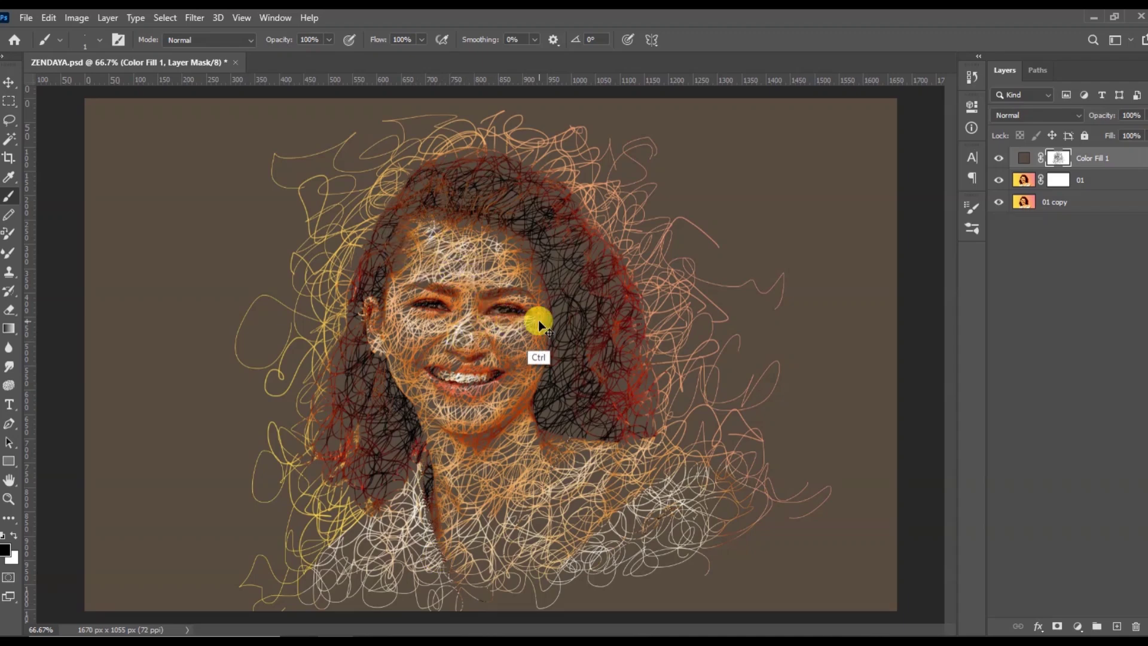
{"action": "key", "text": "ctrl+plus"}
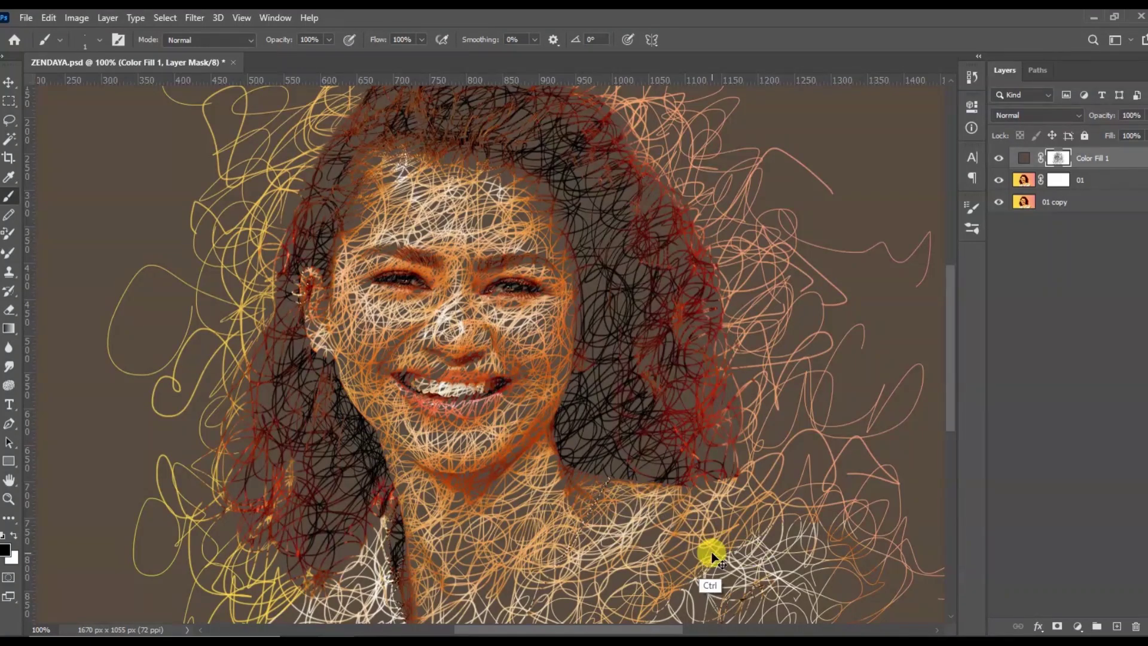
{"action": "key", "text": "ctrl+minus"}
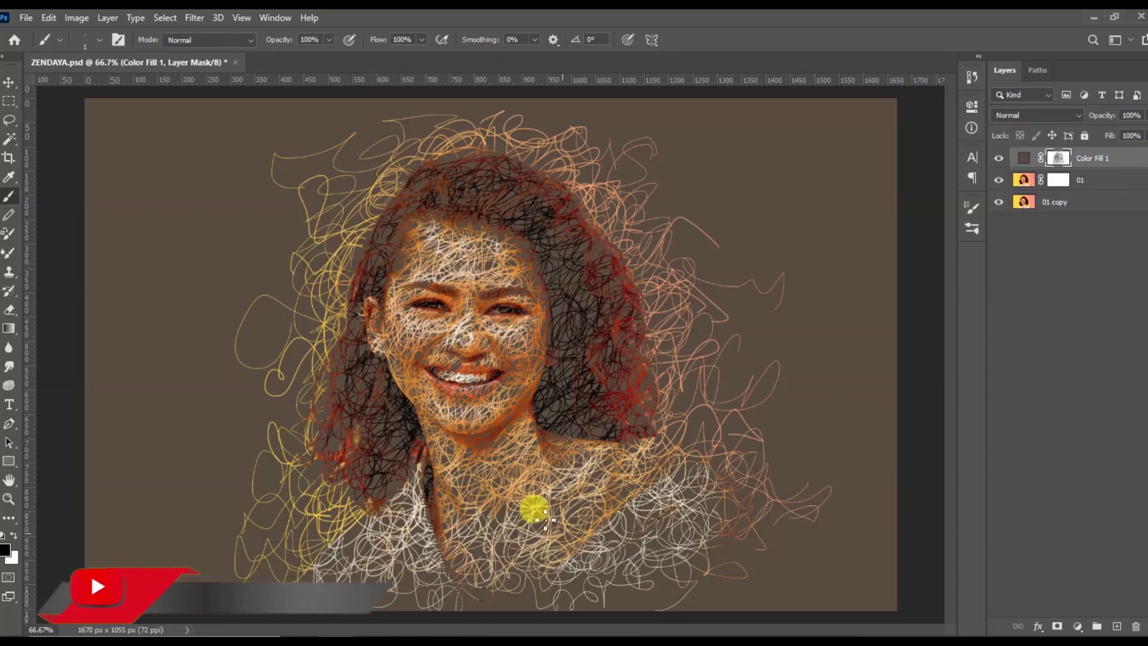
{"action": "key", "text": "ctrl+plus"}
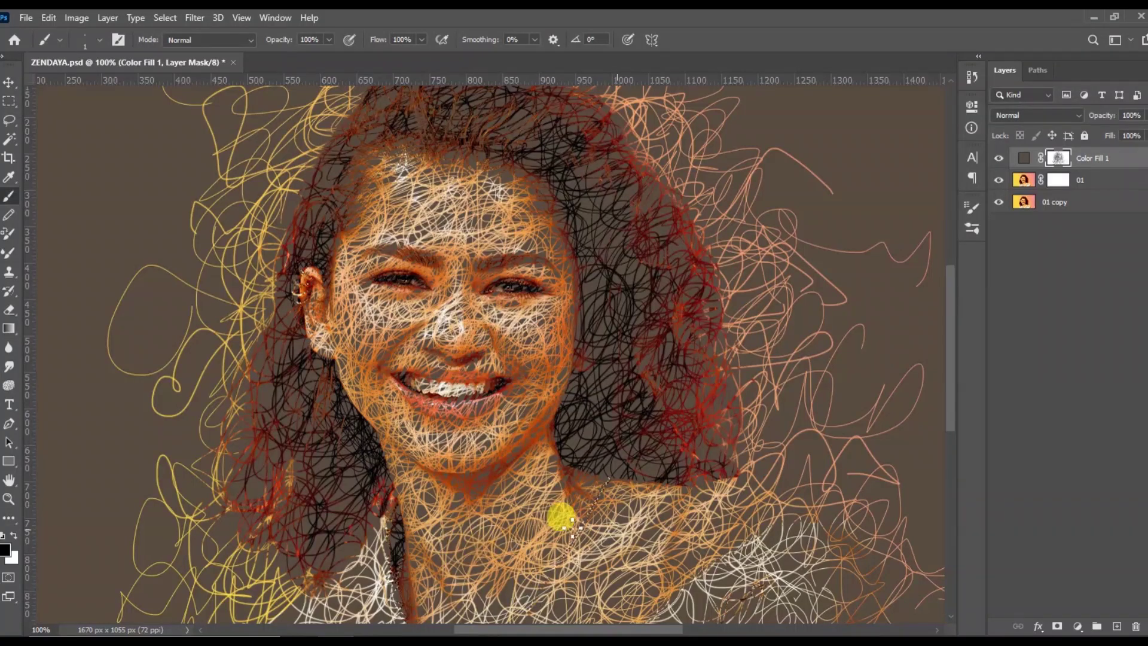
{"action": "key", "text": "ctrl+minus"}
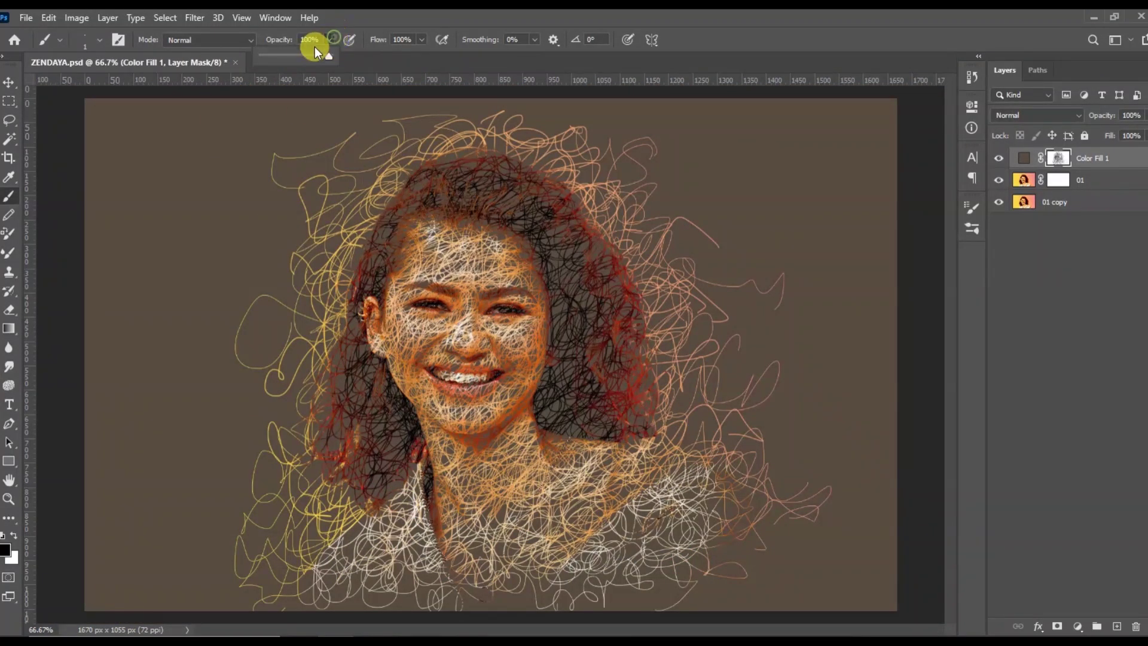
Lower the brush opacity to 26%, enlarge the brush to about 70 px, and paint the mask over the hair on both sides
{"action": "key", "text": "bracketright"}
{"action": "key", "text": "bracketright"}
{"action": "key", "text": "bracketright"}
{"action": "key", "text": "bracketright"}
{"action": "key", "text": "bracketright"}
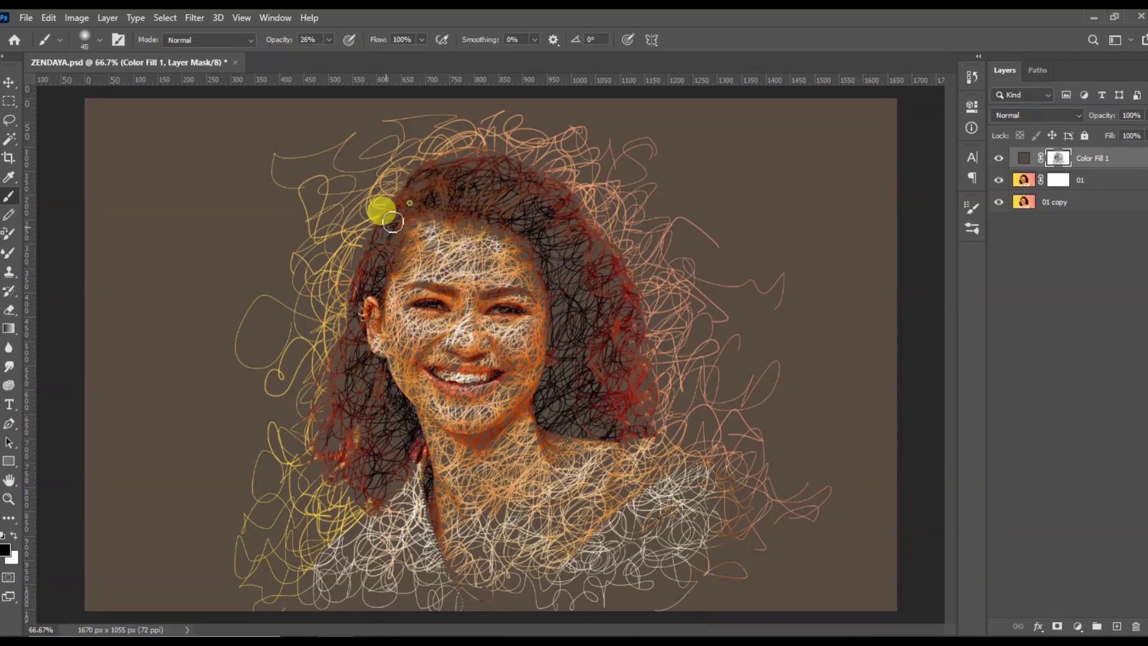
{"action": "key", "text": "bracketright"}
{"action": "key", "text": "bracketright"}
{"action": "key", "text": "bracketright"}
{"action": "key", "text": "bracketright"}
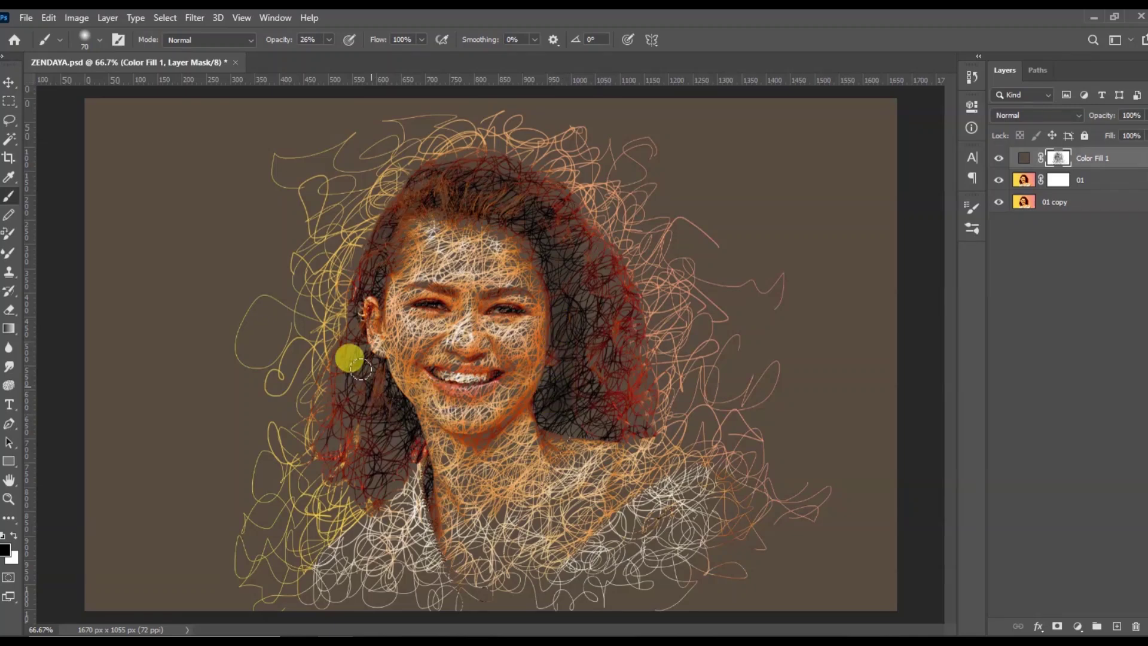
{"action": "mouse_move", "coordinate": [361, 324]}
{"action": "left_mouse_down"}
{"action": "mouse_move", "coordinate": [389, 458]}
{"action": "mouse_move", "coordinate": [399, 450]}
{"action": "mouse_move", "coordinate": [349, 471]}
{"action": "mouse_move", "coordinate": [392, 446]}
{"action": "mouse_move", "coordinate": [398, 468]}
{"action": "left_mouse_up"}
{"action": "mouse_move", "coordinate": [572, 400]}
{"action": "left_mouse_down"}
{"action": "mouse_move", "coordinate": [595, 378]}
{"action": "mouse_move", "coordinate": [586, 285]}
{"action": "mouse_move", "coordinate": [563, 383]}
{"action": "mouse_move", "coordinate": [548, 398]}
{"action": "mouse_move", "coordinate": [625, 423]}
{"action": "mouse_move", "coordinate": [563, 217]}
{"action": "mouse_move", "coordinate": [521, 172]}
{"action": "mouse_move", "coordinate": [419, 172]}
{"action": "mouse_move", "coordinate": [477, 197]}
{"action": "mouse_move", "coordinate": [463, 214]}
{"action": "mouse_move", "coordinate": [549, 247]}
{"action": "mouse_move", "coordinate": [506, 411]}
{"action": "mouse_move", "coordinate": [346, 390]}
{"action": "mouse_move", "coordinate": [377, 461]}
{"action": "mouse_move", "coordinate": [587, 310]}
{"action": "mouse_move", "coordinate": [649, 353]}
{"action": "left_mouse_up"}
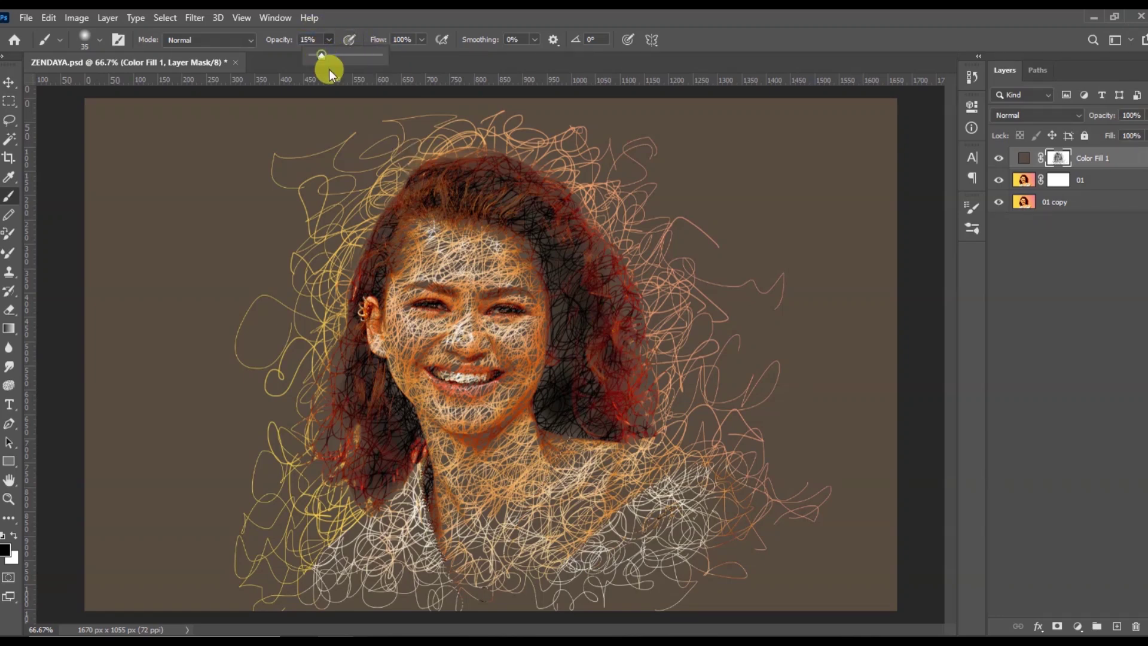
Lower the brush opacity to 15% with a 45 px size, and softly paint the mask over the ear, cheeks, forehead, chin and neck
{"action": "key", "text": "bracketright"}
{"action": "scroll", "coordinate": [505, 356], "scroll_direction": "up", "scroll_amount": 1}
{"action": "mouse_move", "coordinate": [418, 418]}
{"action": "left_mouse_down"}
{"action": "mouse_move", "coordinate": [501, 475]}
{"action": "mouse_move", "coordinate": [568, 471]}
{"action": "mouse_move", "coordinate": [421, 514]}
{"action": "mouse_move", "coordinate": [561, 554]}
{"action": "mouse_move", "coordinate": [433, 529]}
{"action": "mouse_move", "coordinate": [535, 543]}
{"action": "mouse_move", "coordinate": [525, 482]}
{"action": "mouse_move", "coordinate": [468, 537]}
{"action": "mouse_move", "coordinate": [392, 374]}
{"action": "mouse_move", "coordinate": [376, 365]}
{"action": "mouse_move", "coordinate": [378, 340]}
{"action": "mouse_move", "coordinate": [584, 414]}
{"action": "mouse_move", "coordinate": [563, 389]}
{"action": "mouse_move", "coordinate": [562, 430]}
{"action": "mouse_move", "coordinate": [533, 217]}
{"action": "mouse_move", "coordinate": [464, 191]}
{"action": "mouse_move", "coordinate": [379, 215]}
{"action": "mouse_move", "coordinate": [342, 361]}
{"action": "mouse_move", "coordinate": [379, 397]}
{"action": "mouse_move", "coordinate": [351, 435]}
{"action": "mouse_move", "coordinate": [436, 451]}
{"action": "mouse_move", "coordinate": [588, 409]}
{"action": "mouse_move", "coordinate": [525, 417]}
{"action": "left_mouse_up"}
{"action": "scroll", "coordinate": [556, 560], "scroll_direction": "down", "scroll_amount": 1}
{"action": "key", "text": "ctrl+plus"}
{"action": "left_click_drag", "start_coordinate": [351, 382], "coordinate": [354, 358]}
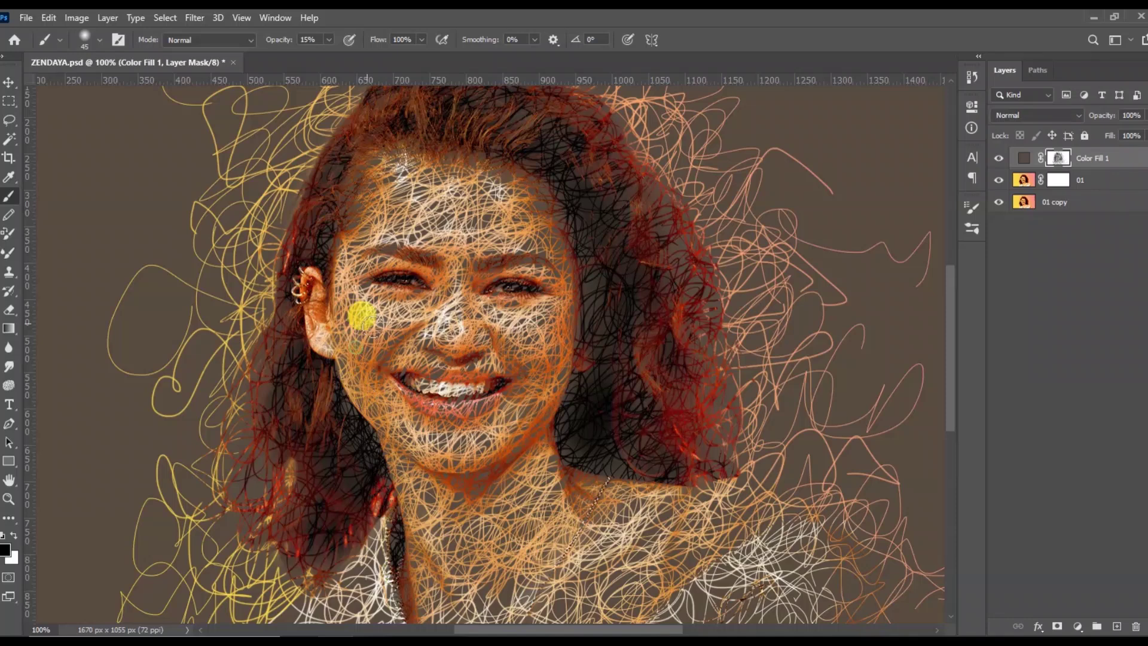
{"action": "mouse_move", "coordinate": [528, 342]}
{"action": "left_mouse_down"}
{"action": "mouse_move", "coordinate": [469, 291]}
{"action": "mouse_move", "coordinate": [434, 293]}
{"action": "mouse_move", "coordinate": [447, 260]}
{"action": "left_mouse_up"}
{"action": "left_click_drag", "start_coordinate": [486, 213], "coordinate": [420, 208]}
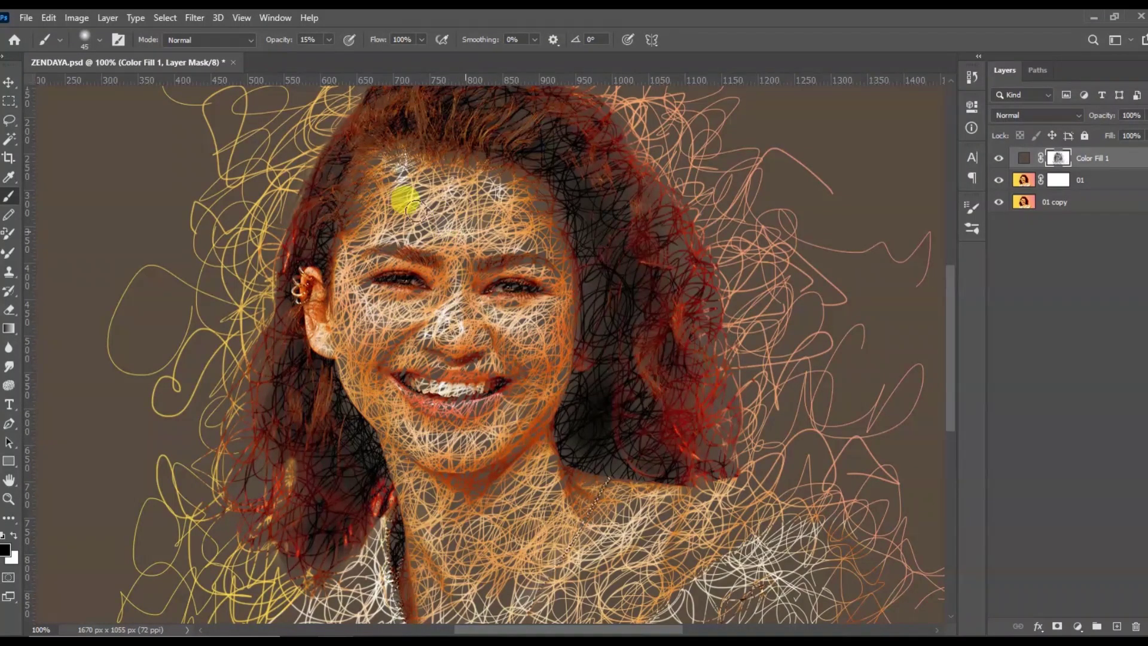
{"action": "left_click_drag", "start_coordinate": [491, 446], "coordinate": [405, 413]}
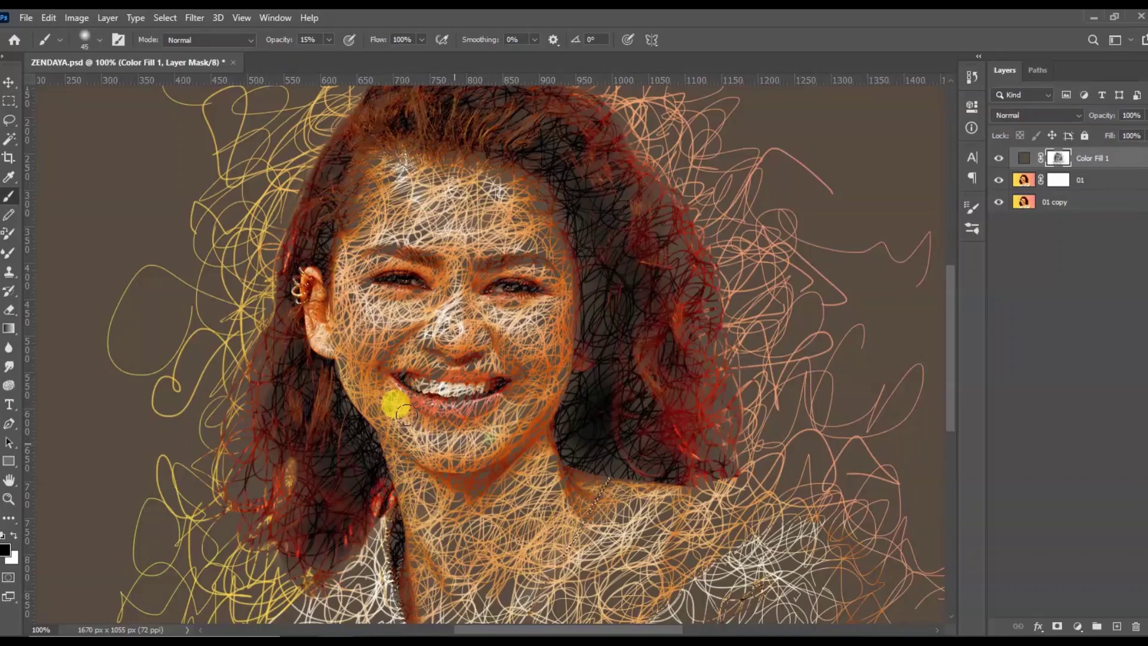
{"action": "mouse_move", "coordinate": [440, 532]}
{"action": "left_mouse_down"}
{"action": "mouse_move", "coordinate": [525, 470]}
{"action": "mouse_move", "coordinate": [554, 497]}
{"action": "left_mouse_up"}
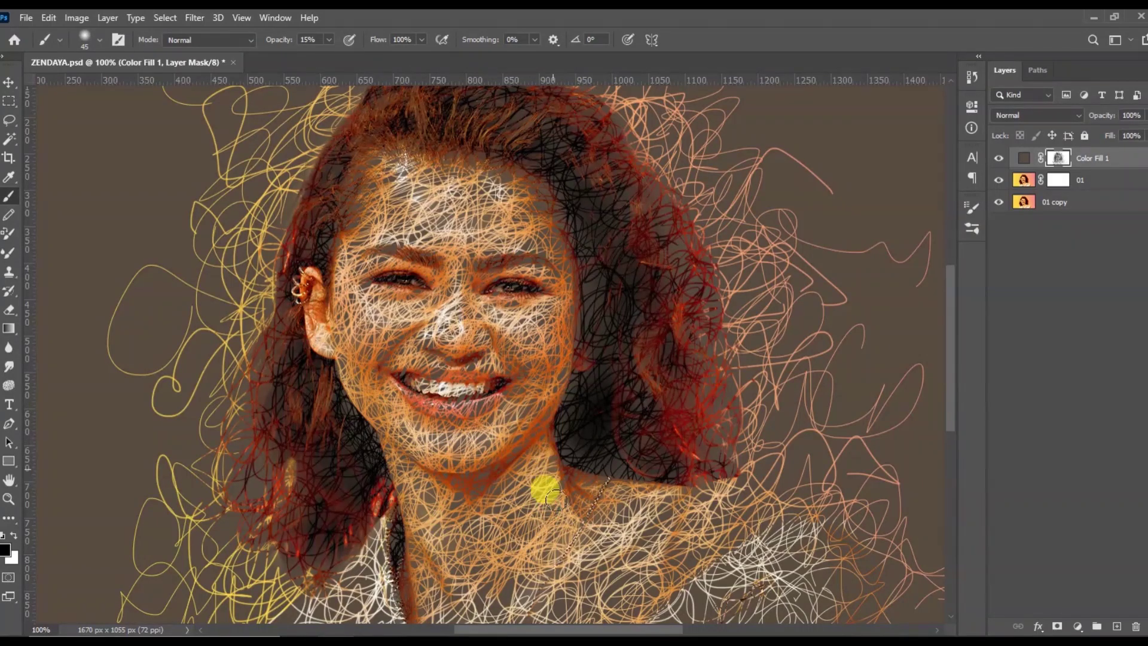
{"action": "key", "text": "ctrl+minus"}
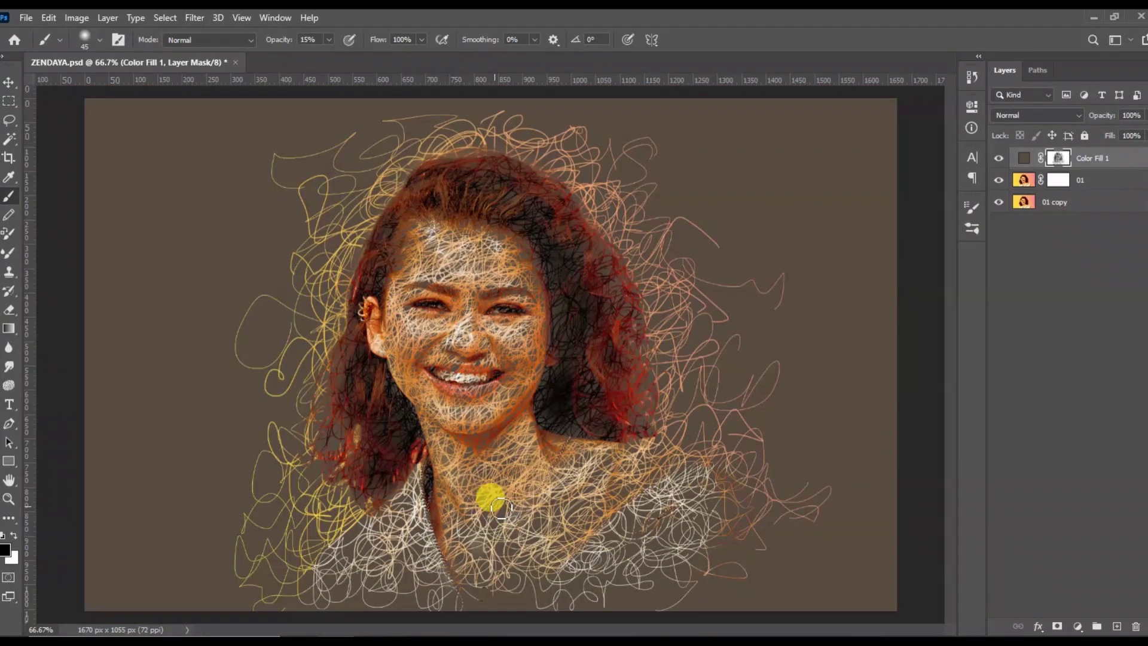
Save the finished scribble portrait document and switch to the Move tool
{"action": "key", "text": "ctrl+s"}
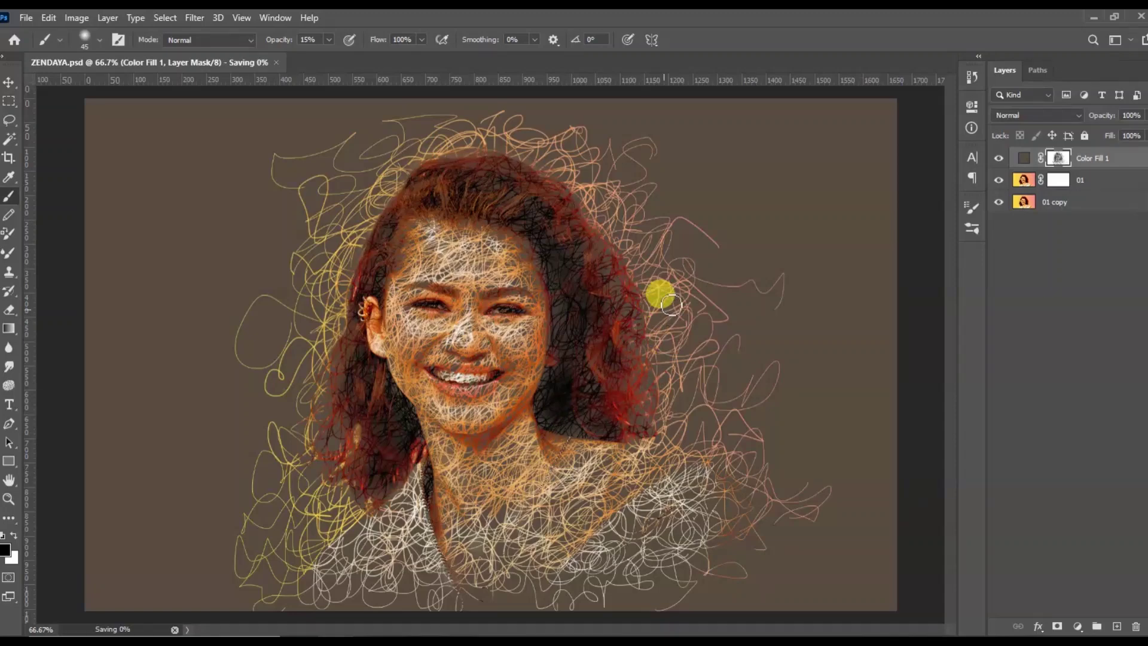
{"action": "left_click", "coordinate": [7, 85]}
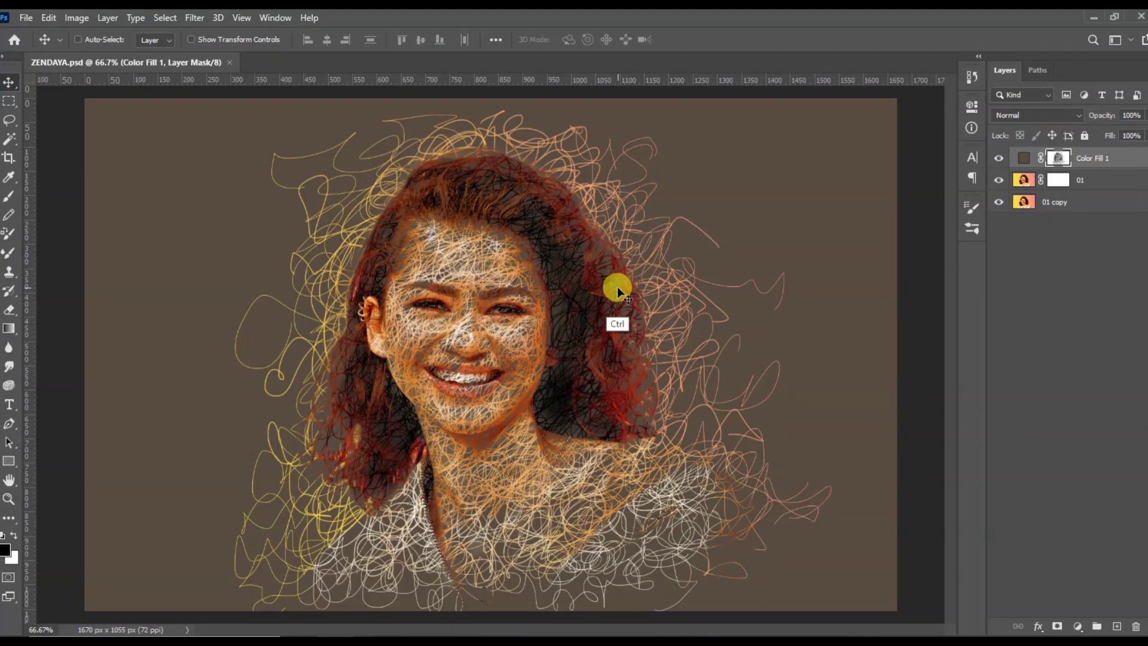
Hide and show the Color Fill 1 layer to compare the original photo with the scribble effect
{"action": "key", "text": "ctrl+minus"}
{"action": "key", "text": "ctrl+plus"}
{"action": "left_click", "coordinate": [998, 158]}
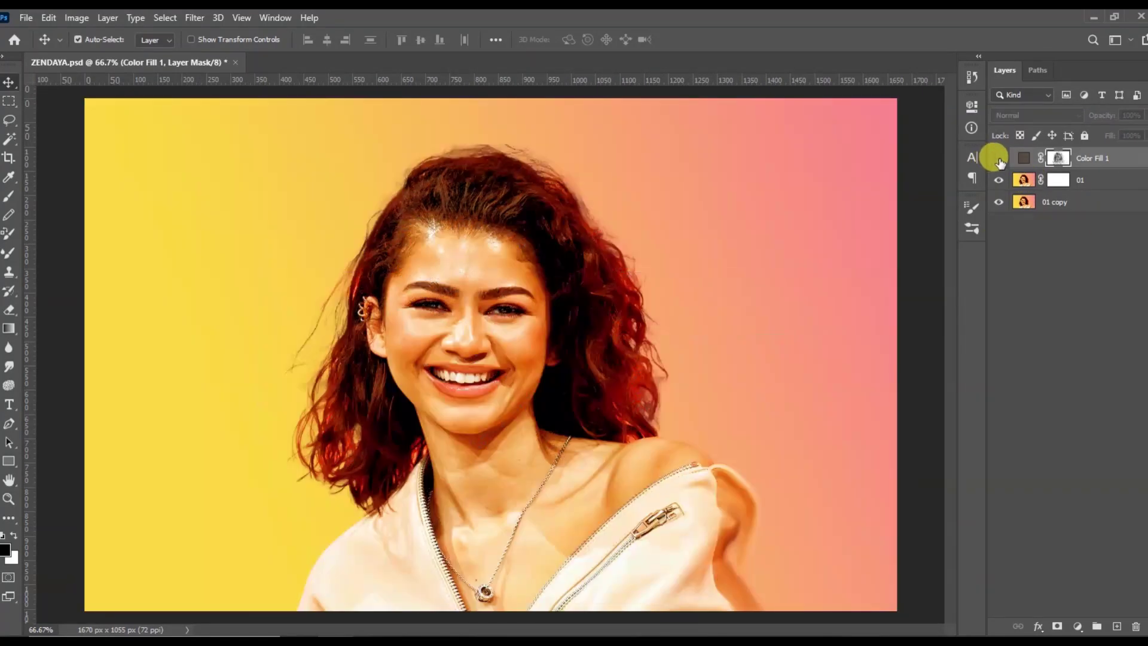
{"action": "left_click", "coordinate": [998, 159]}
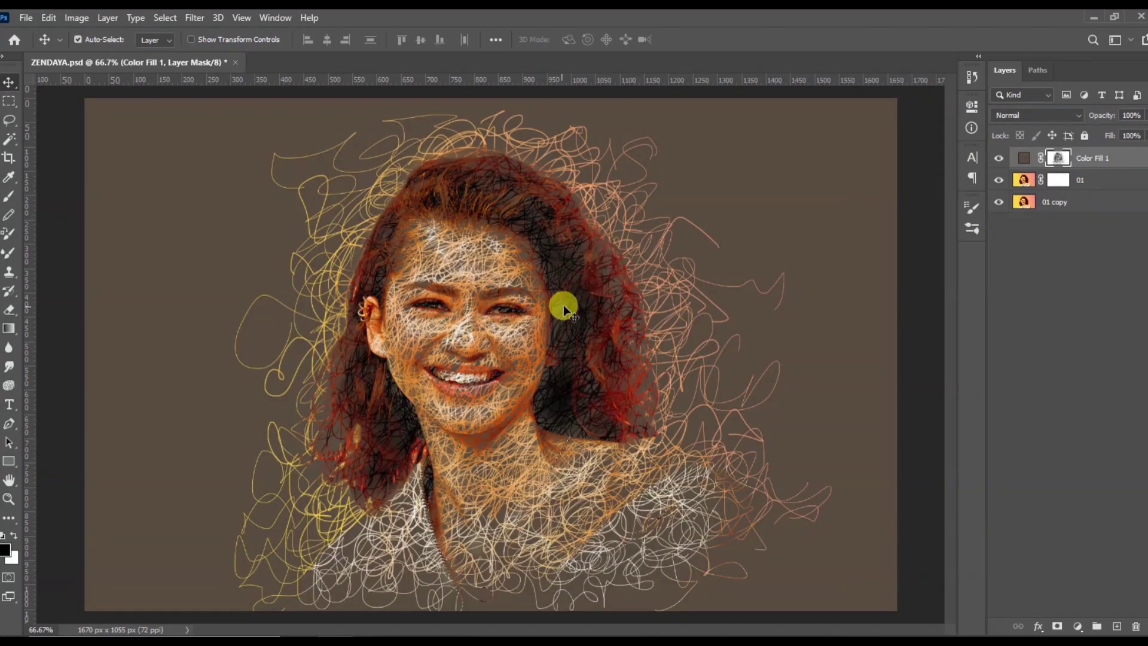